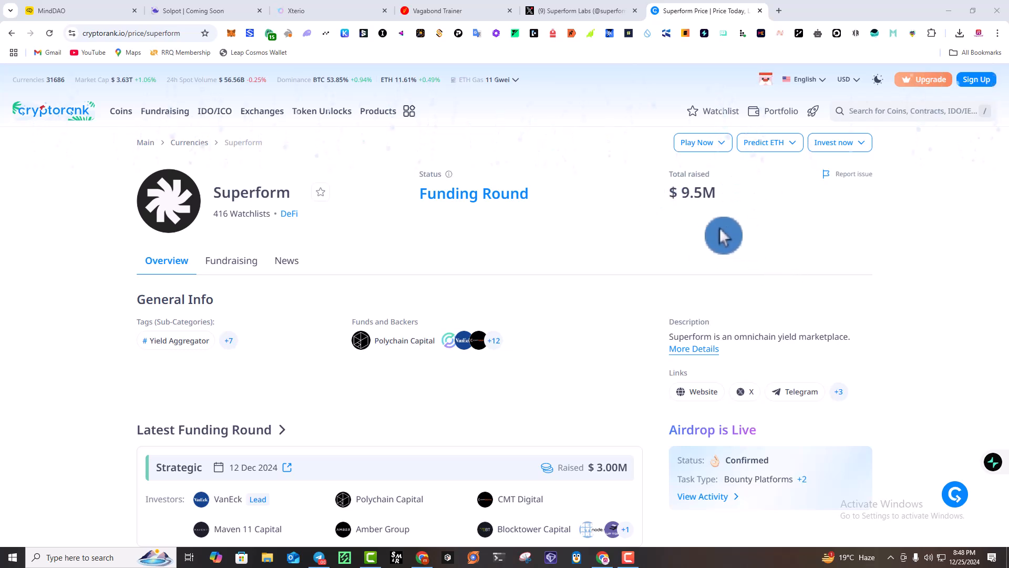
# Review Superform's total raised, backers, latest funding round, airdrop status and project description on its CryptoRank page
pyautogui.scroll(-3, 528, 240)
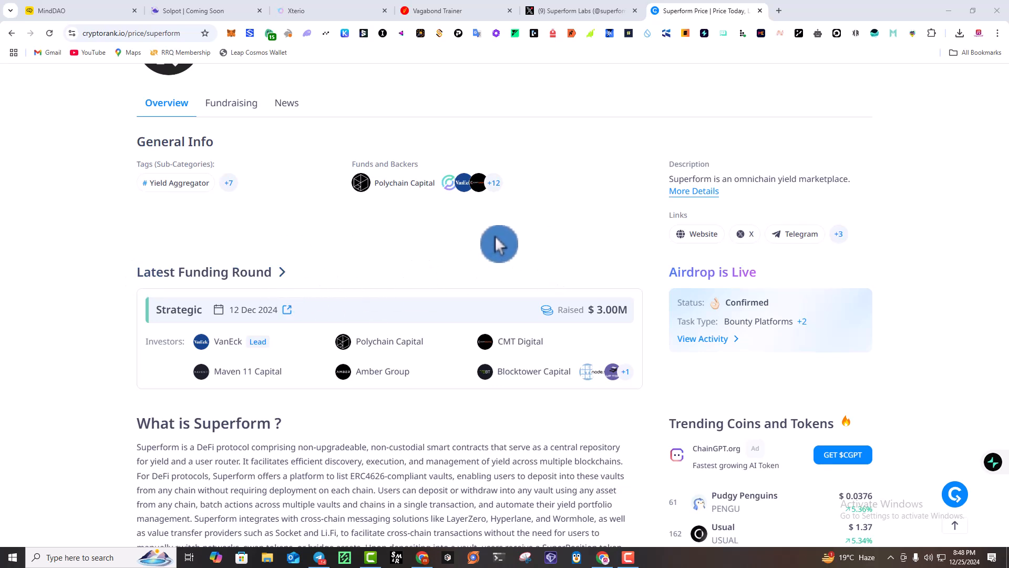
pyautogui.scroll(3, 322, 335)
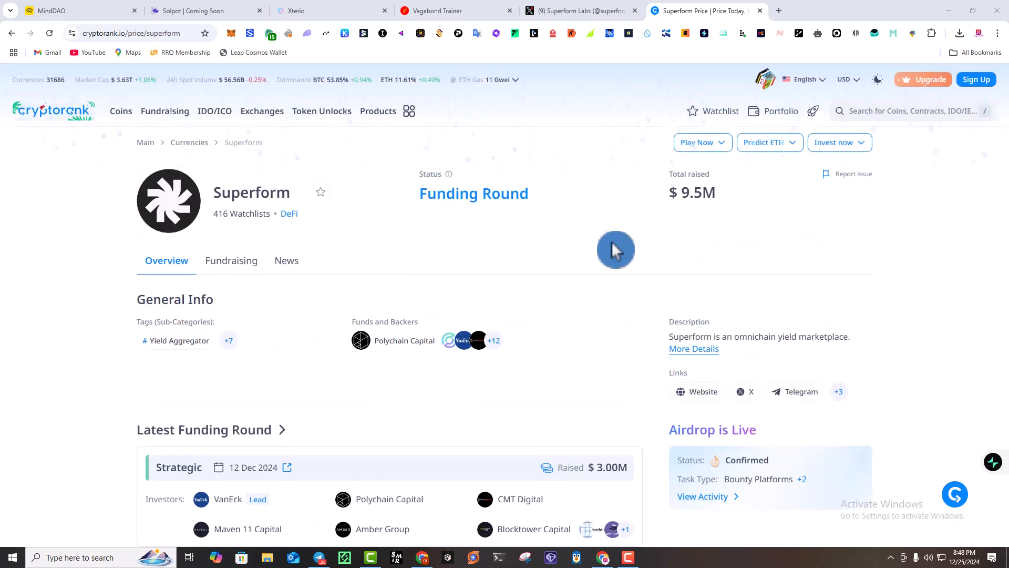
pyautogui.scroll(-3, 578, 274)
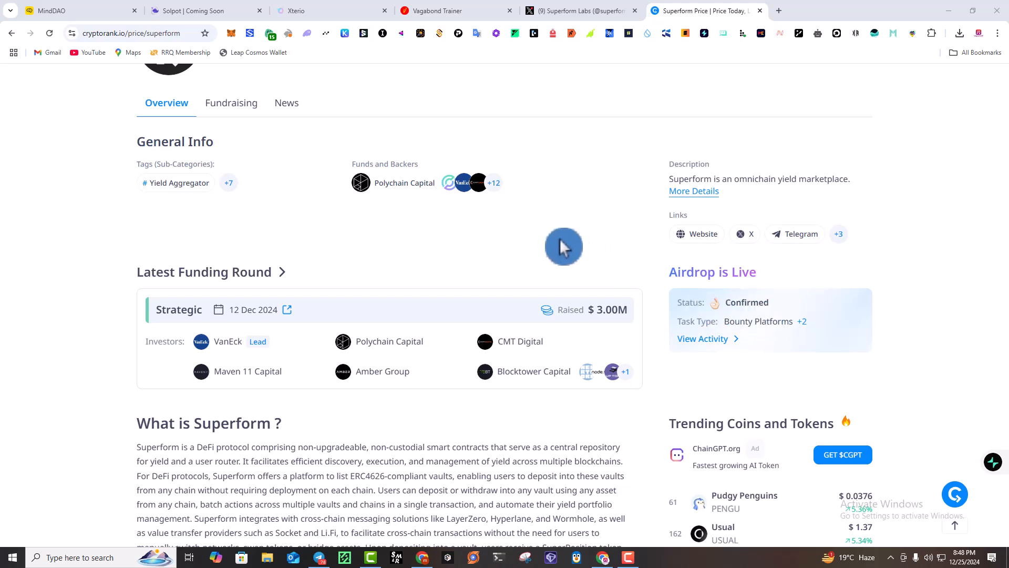
pyautogui.scroll(-2, 566, 247)
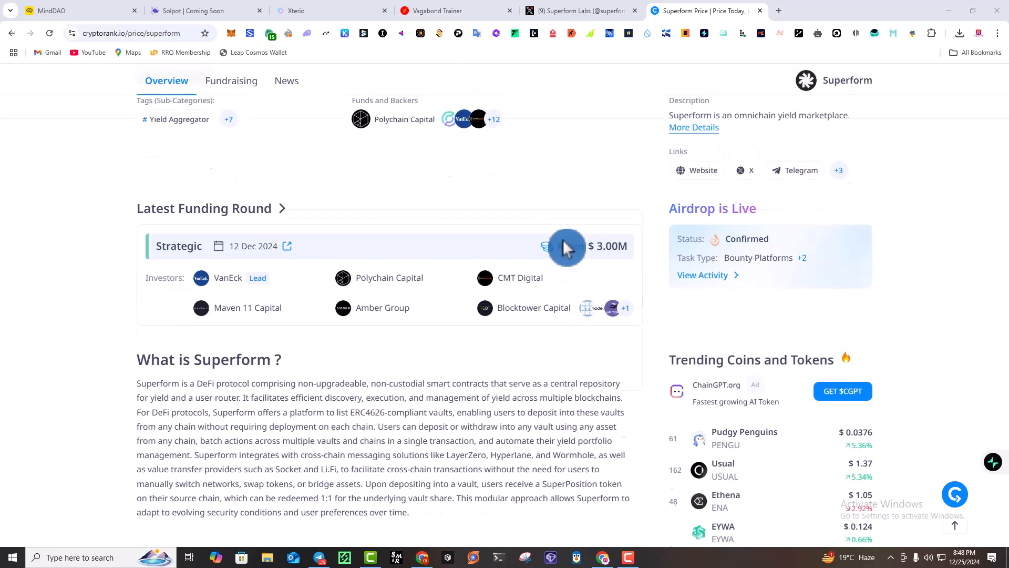
pyautogui.scroll(4, 567, 247)
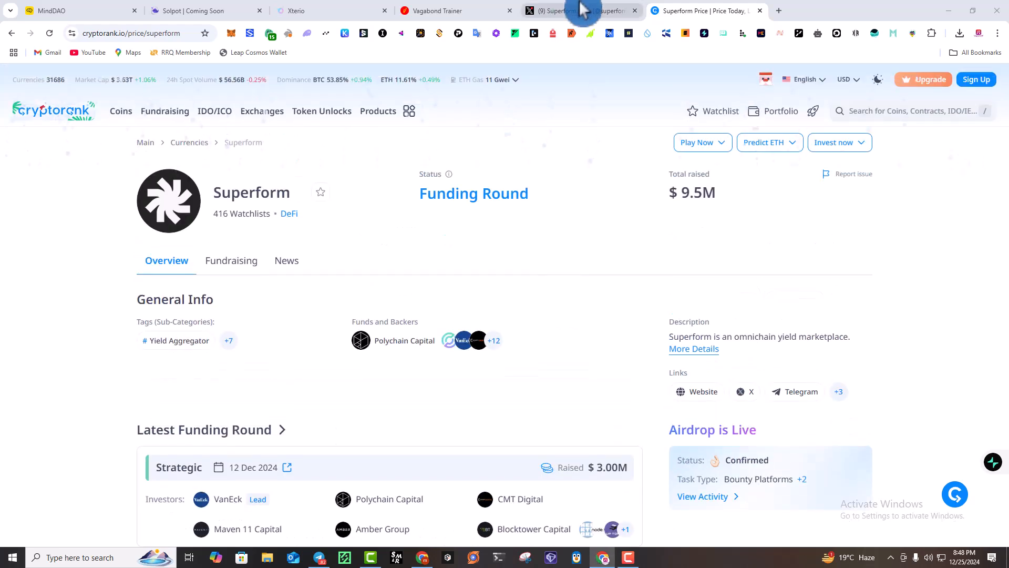
# View the Superform Labs strategic round announcement on X, close the image and look over the account's profile
pyautogui.click(583, 10)
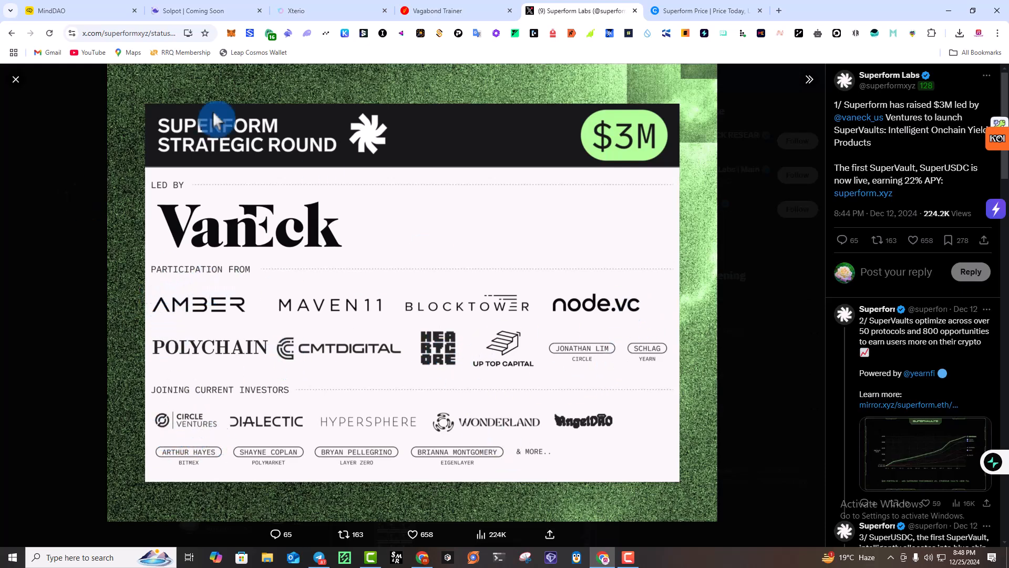
pyautogui.click(16, 83)
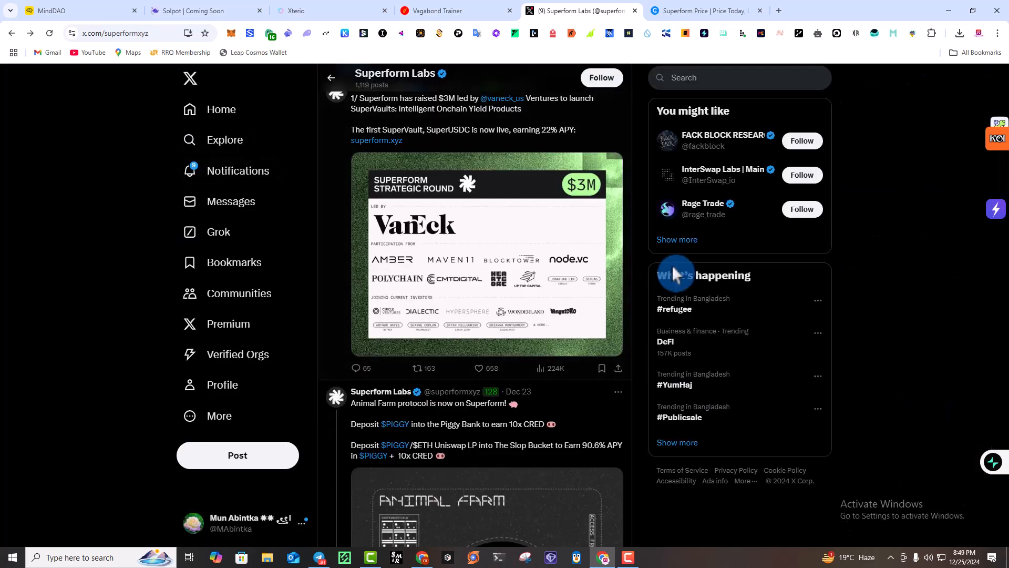
pyautogui.scroll(5, 510, 300)
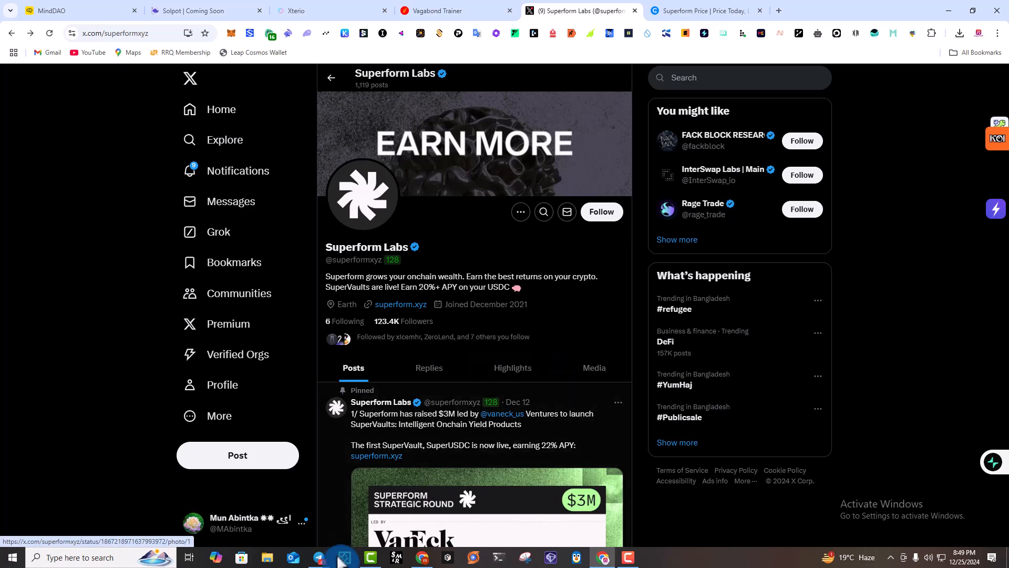
# Switch to Telegram, read the channel's Superform airdrop instructions and open the linked Superform Explore page
pyautogui.click(319, 557)
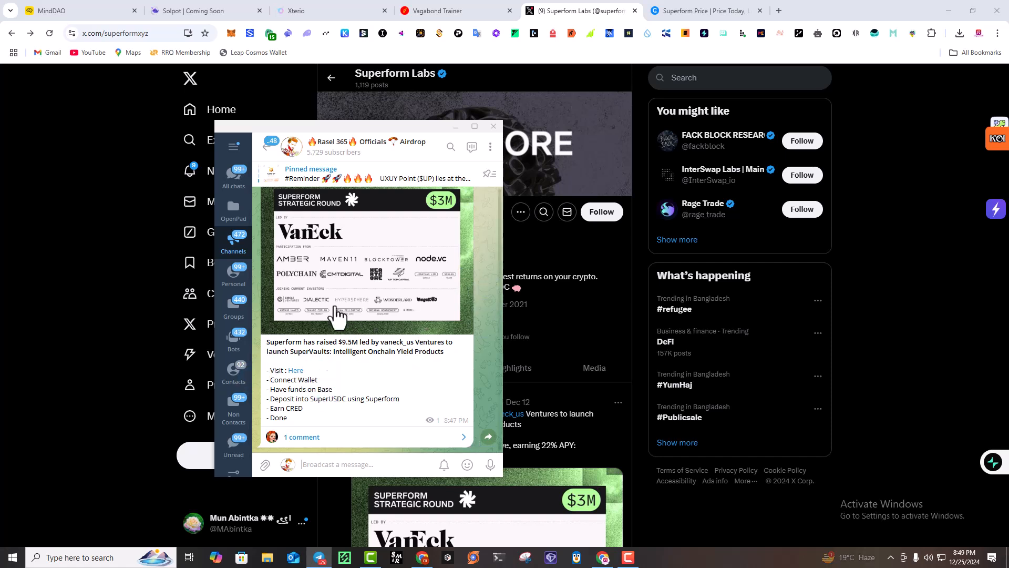
pyautogui.scroll(1, 408, 384)
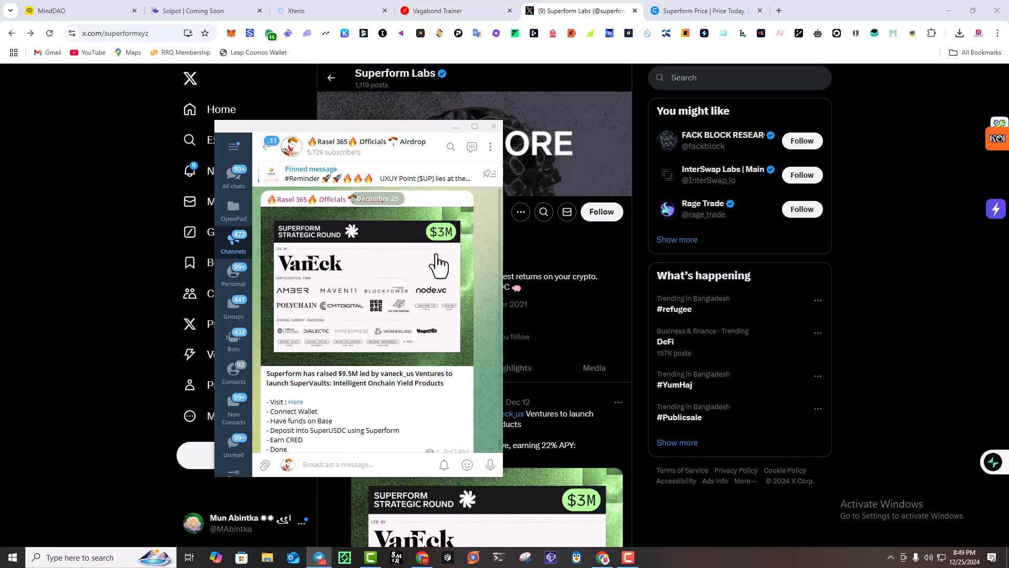
pyautogui.scroll(-1, 342, 372)
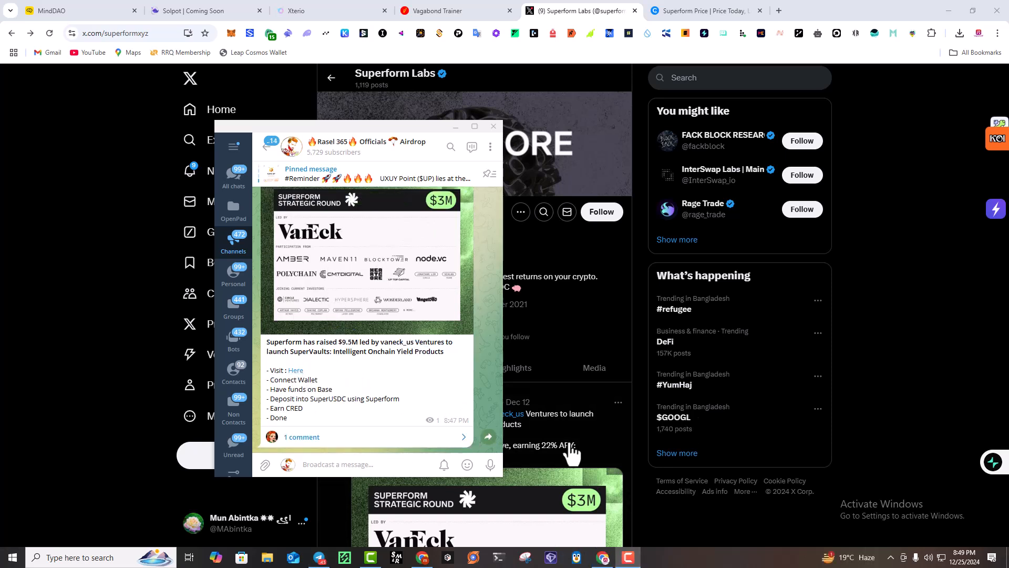
pyautogui.click(297, 372)
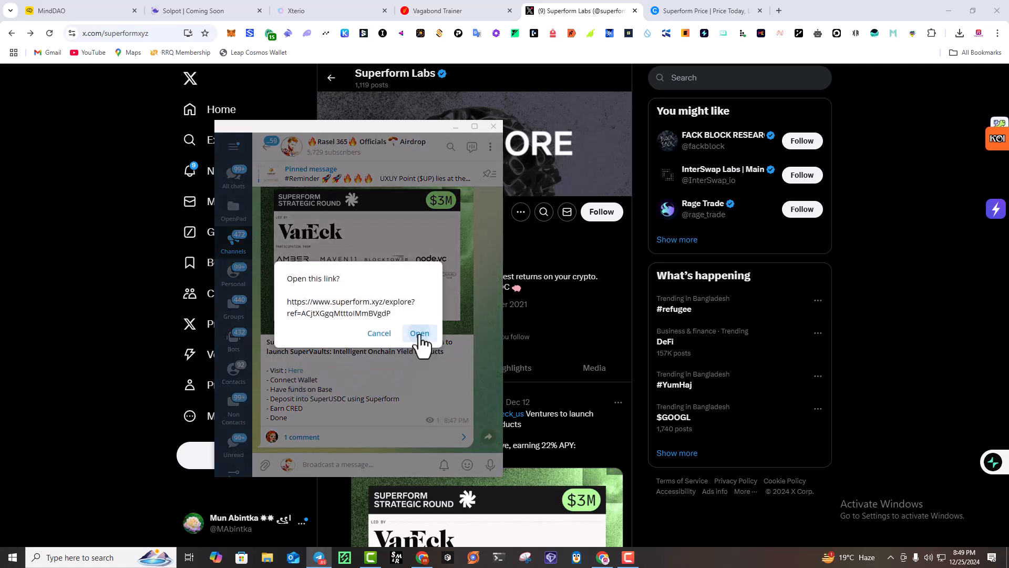
pyautogui.click(418, 337)
# Check the MetaMask wallet's Base Mainnet token balances, close the wallet and show the Superform Explore page
pyautogui.click(682, 9)
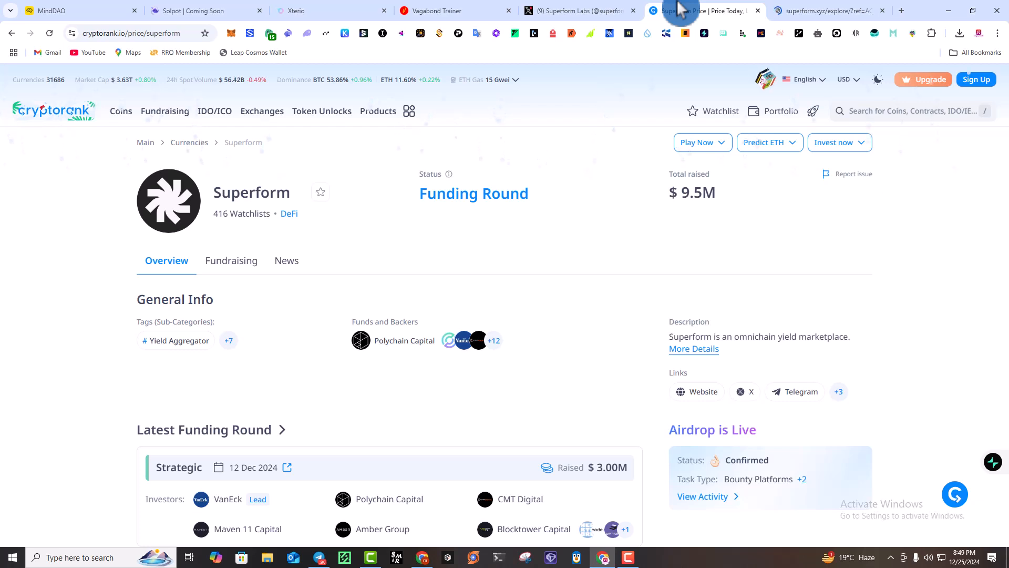
pyautogui.click(231, 33)
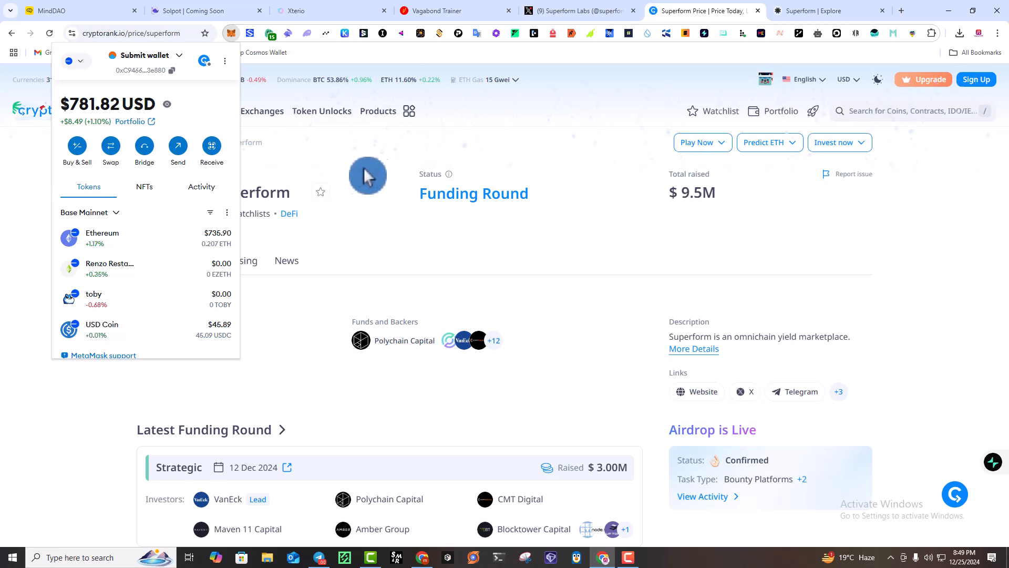
pyautogui.click(581, 149)
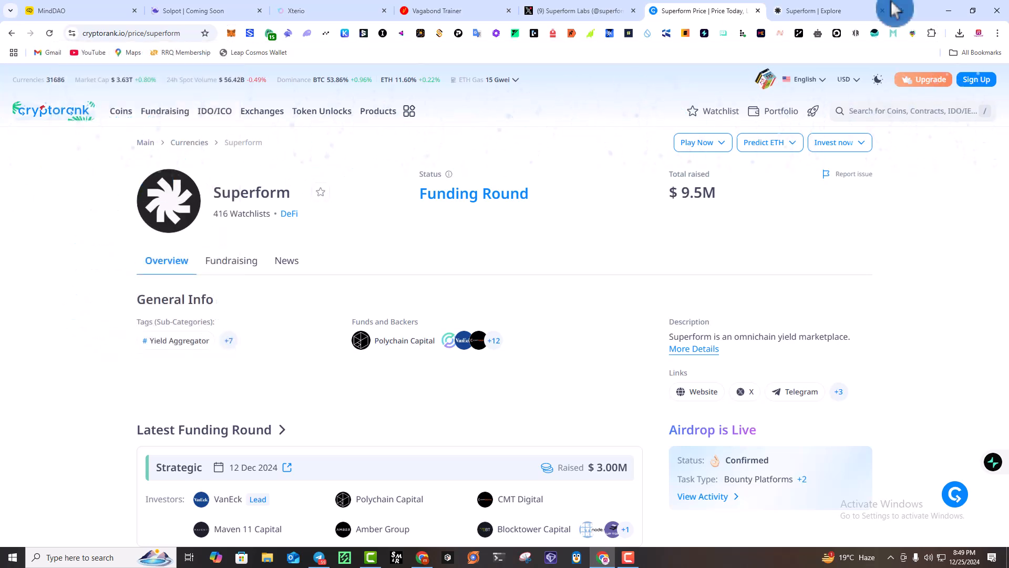
pyautogui.click(841, 9)
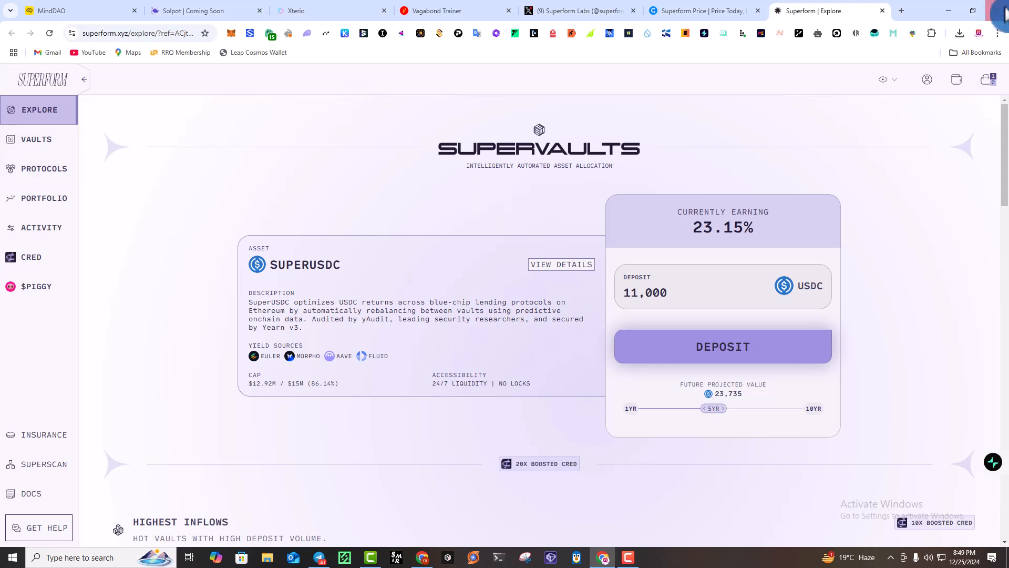
# Search for uniswap v3 in a new tab, open the Introducing Uniswap v3 article and launch the Uniswap app from it
pyautogui.click(901, 12)
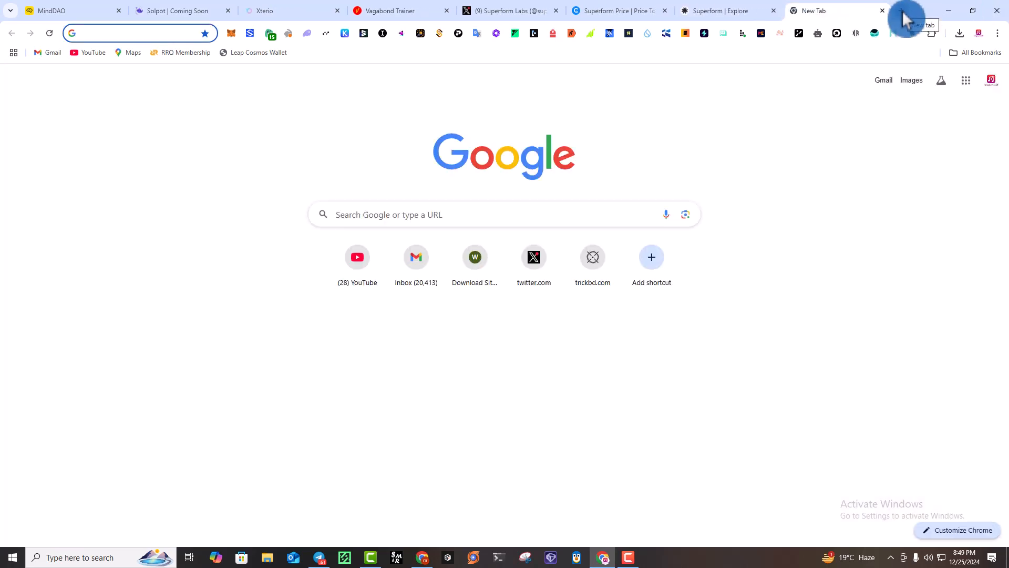
pyautogui.write('usecorn.com/app?action=join')
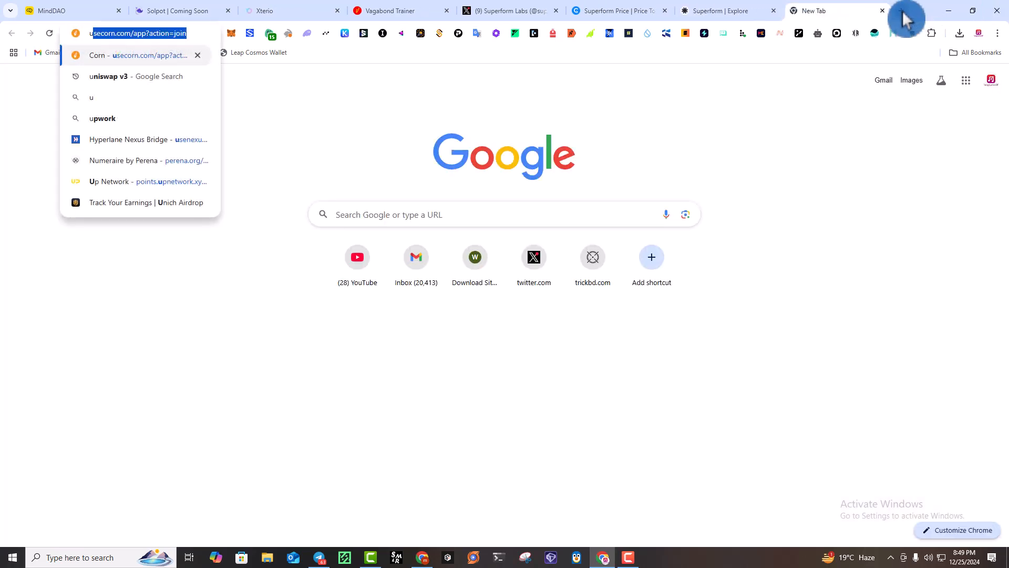
pyautogui.click(163, 79)
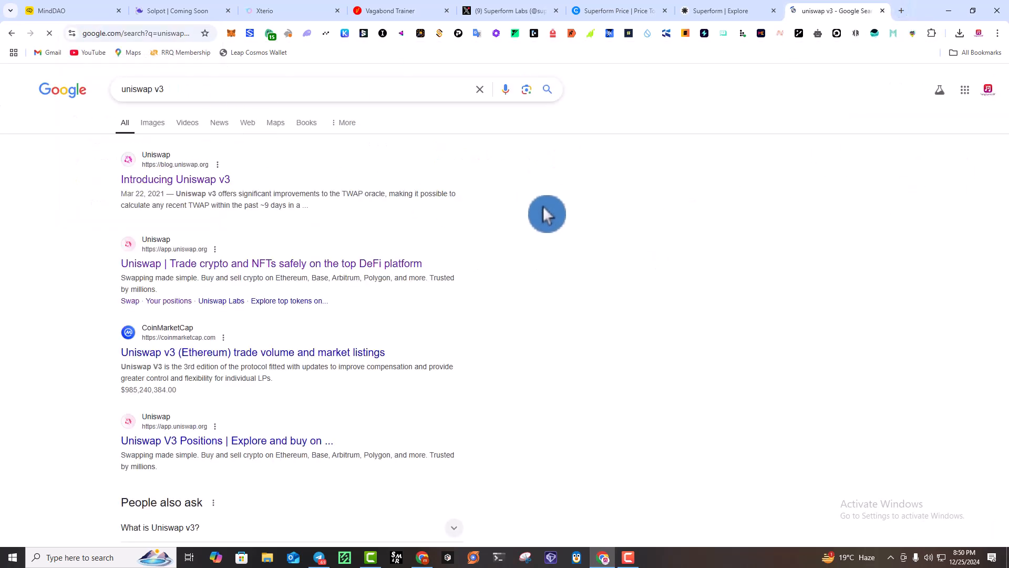
pyautogui.click(184, 181)
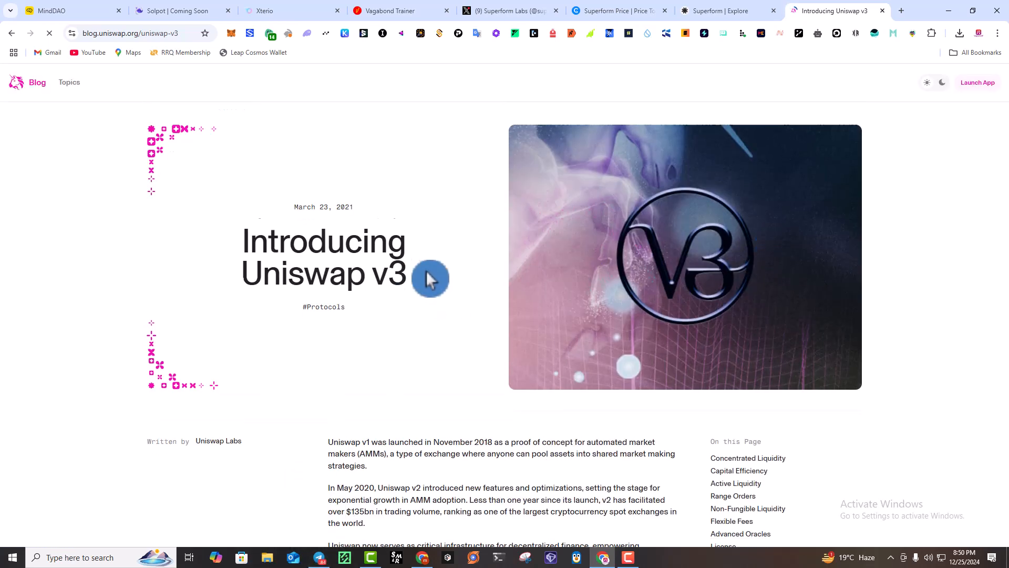
pyautogui.click(988, 84)
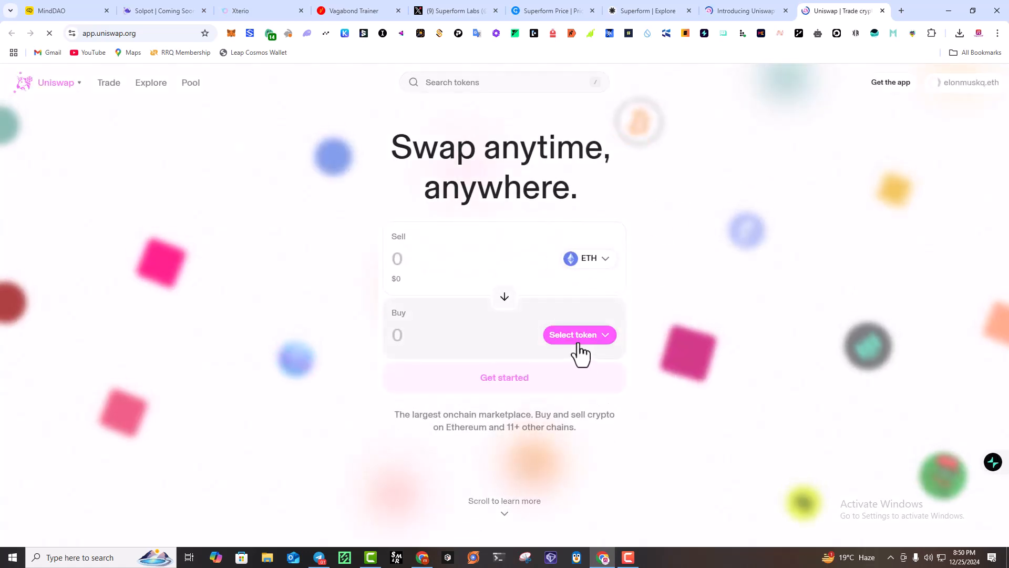
# Choose USDC as the token to buy with ETH in the Uniswap swap form
pyautogui.click(582, 345)
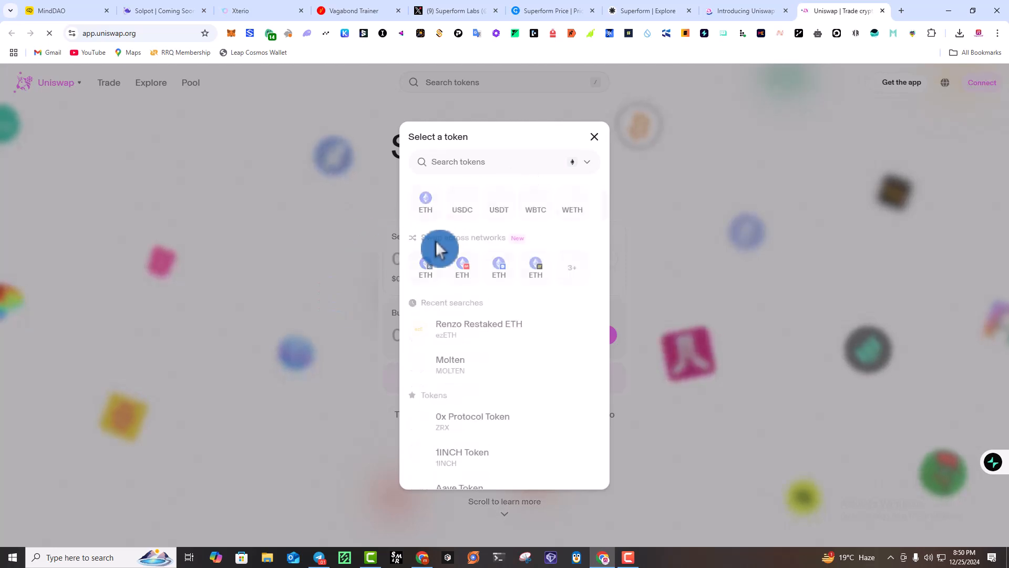
pyautogui.click(462, 209)
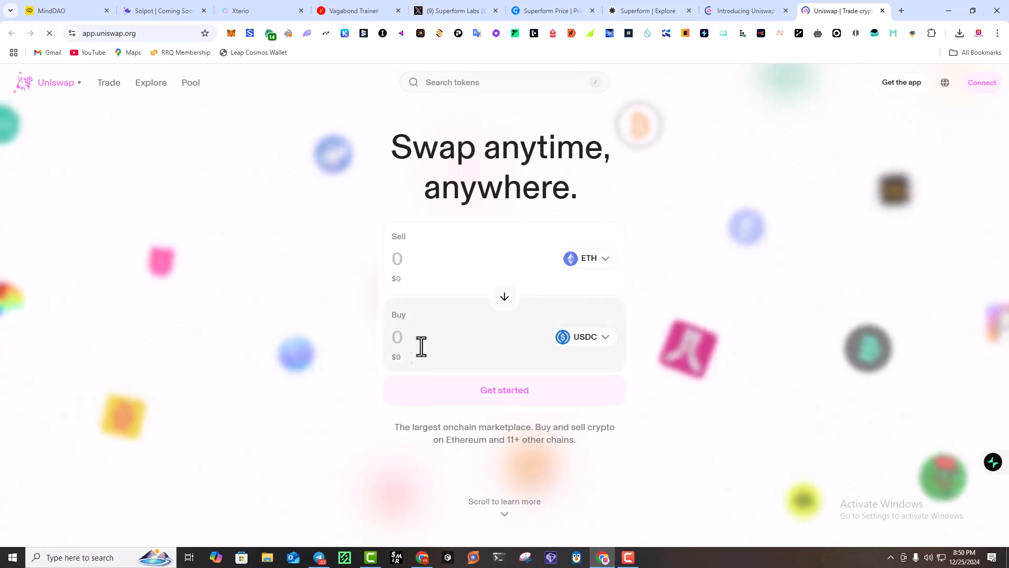
# Return to the Superform Explore page and disconnect the MetaMask wallet from the site
pyautogui.click(759, 9)
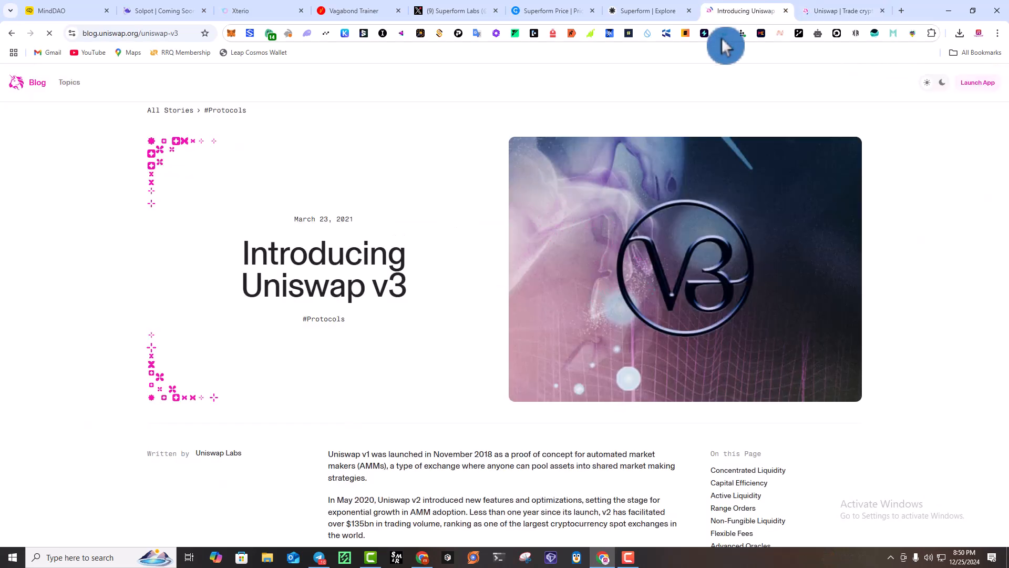
pyautogui.click(623, 11)
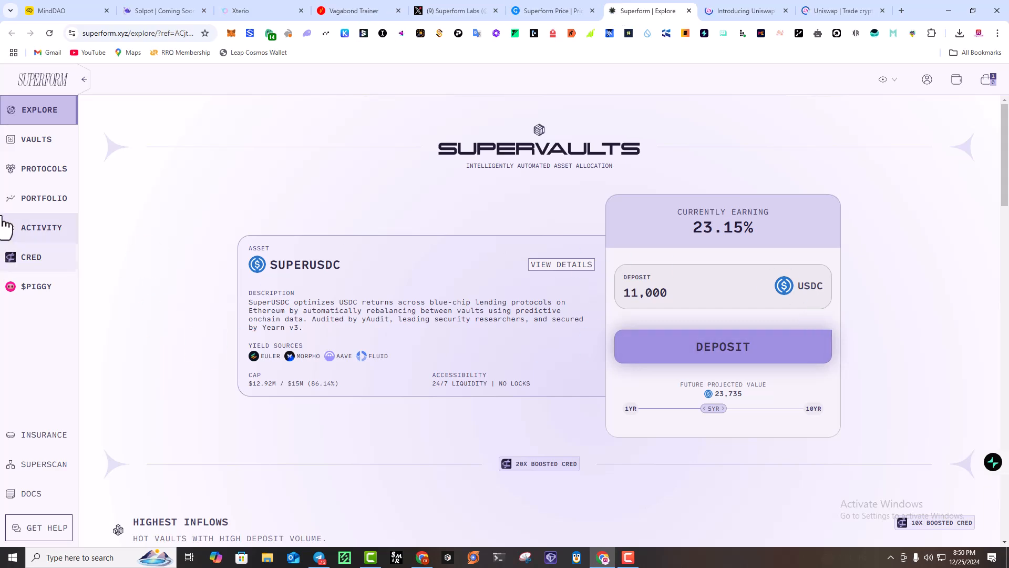
pyautogui.click(955, 83)
pyautogui.click(604, 305)
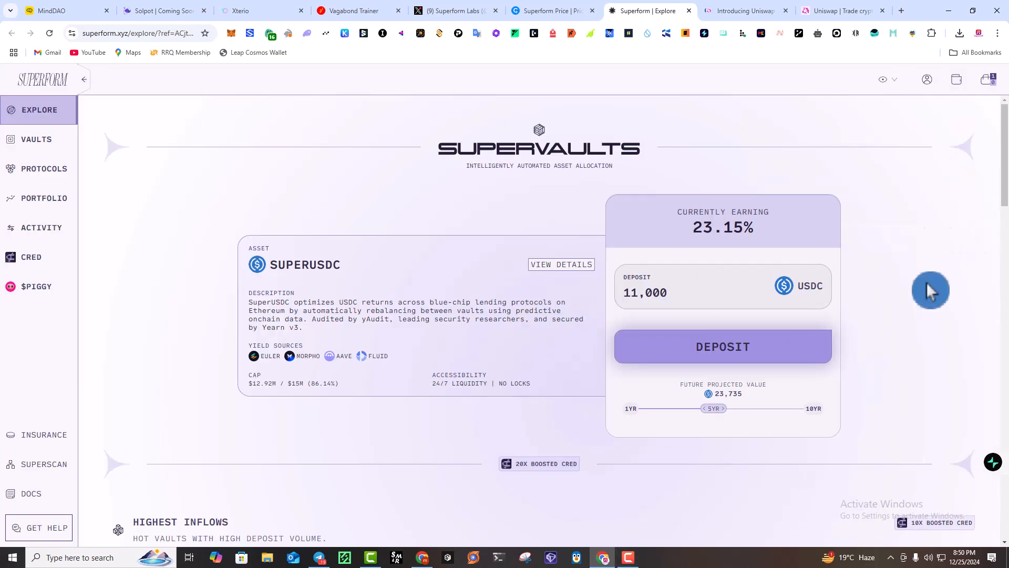
pyautogui.click(231, 34)
pyautogui.click(204, 64)
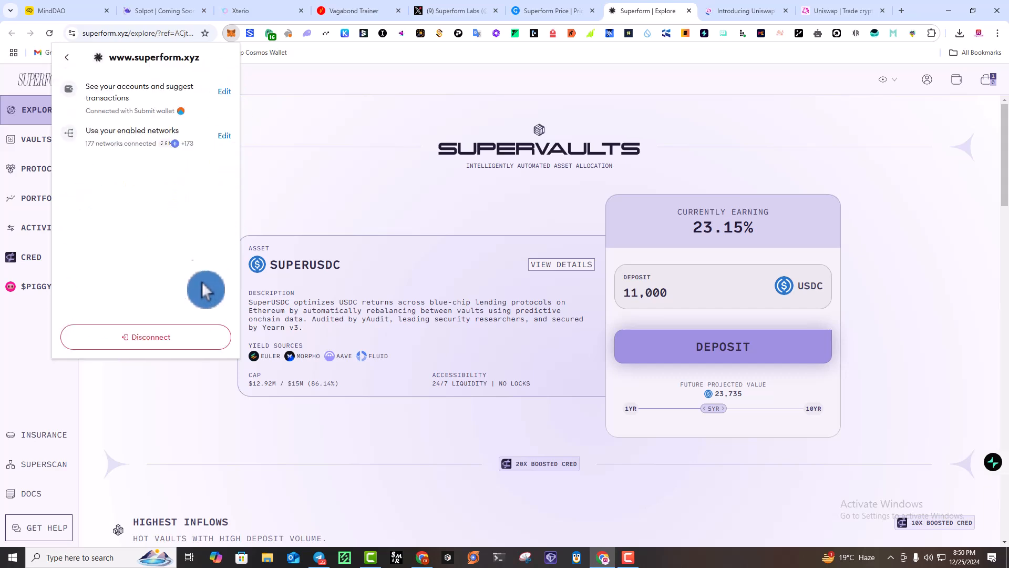
pyautogui.click(206, 339)
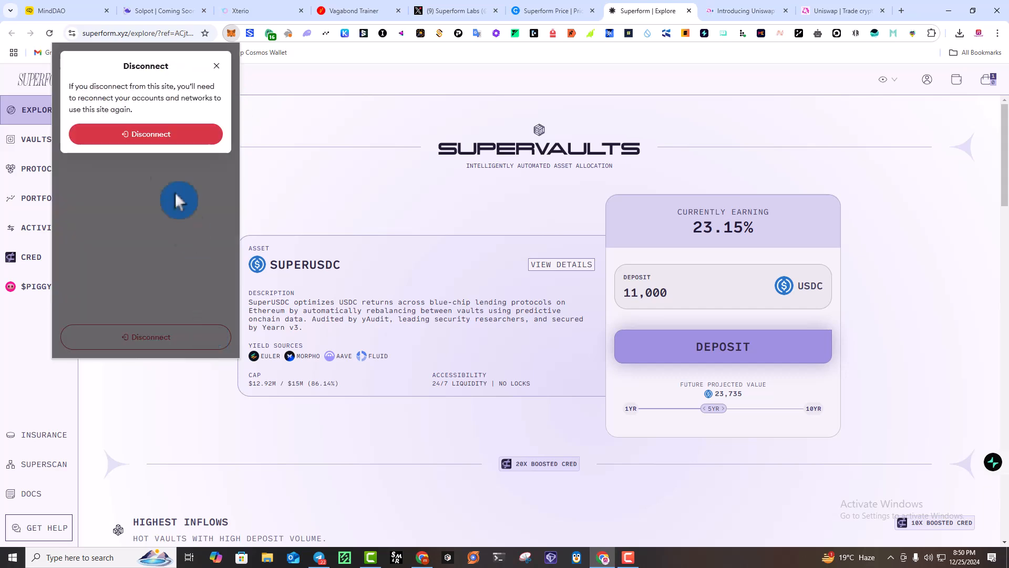
pyautogui.click(158, 136)
pyautogui.click(431, 195)
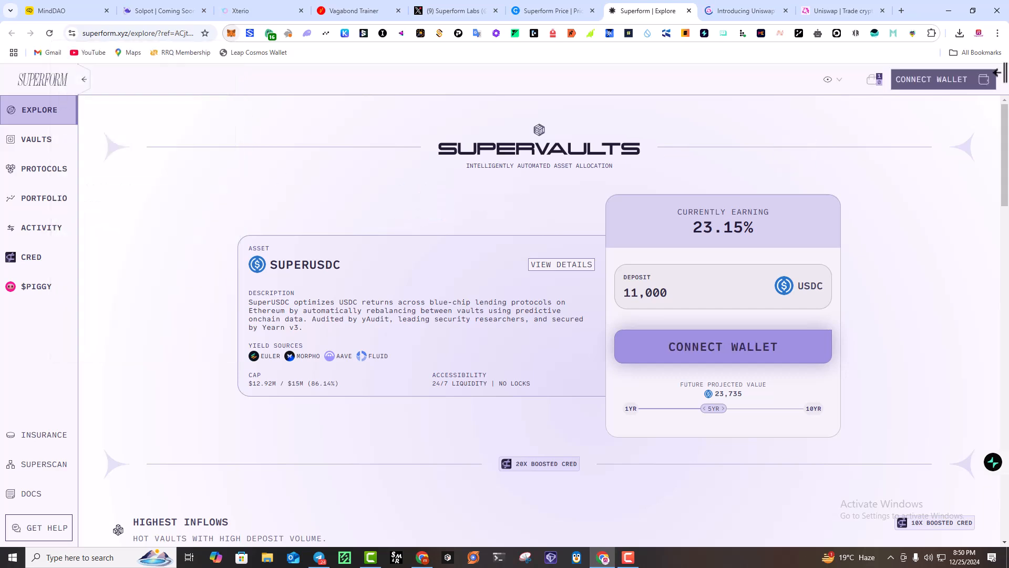
# Connect the MetaMask wallet to Superform and approve the connection request
pyautogui.click(959, 93)
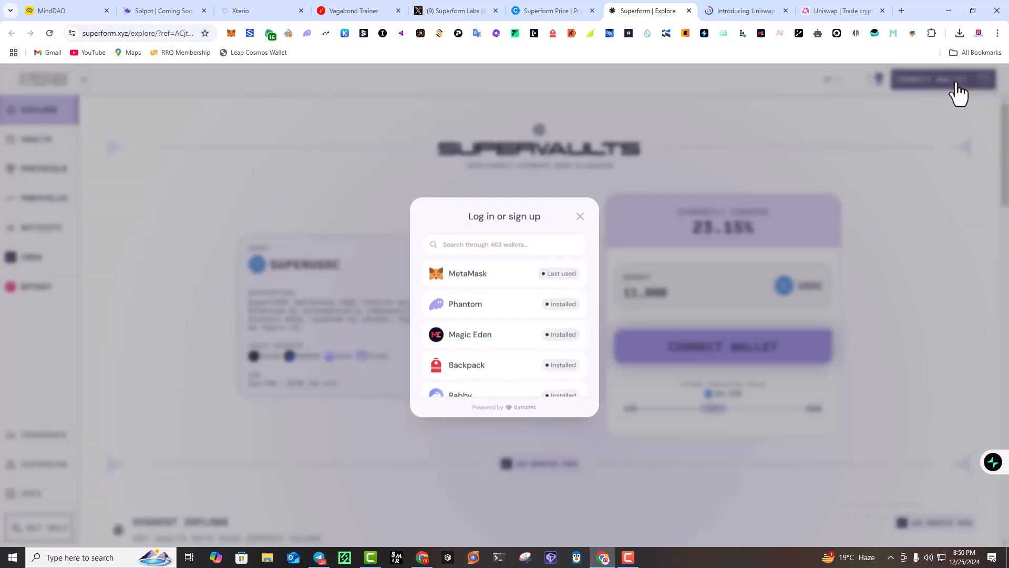
pyautogui.click(487, 273)
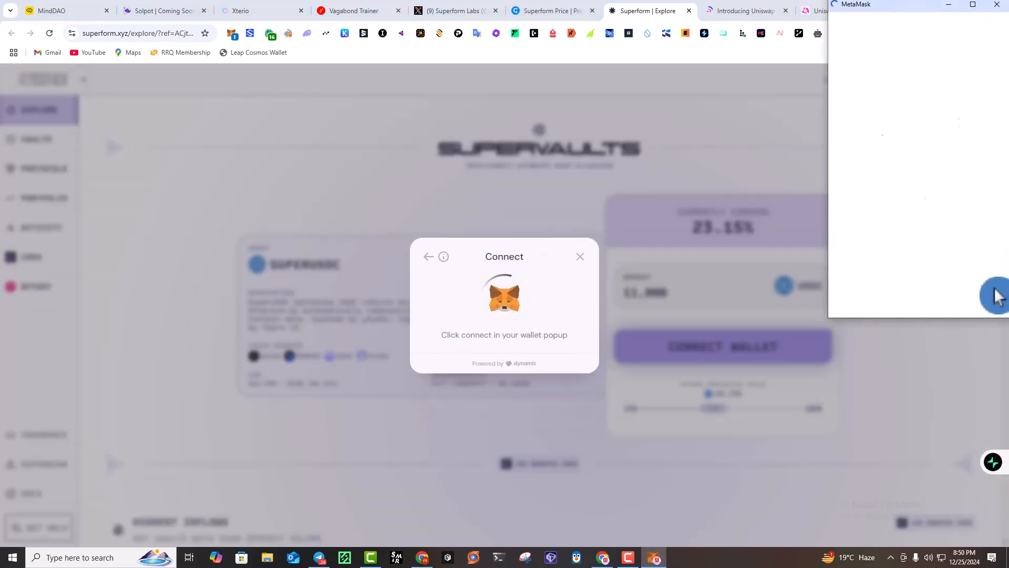
pyautogui.click(969, 303)
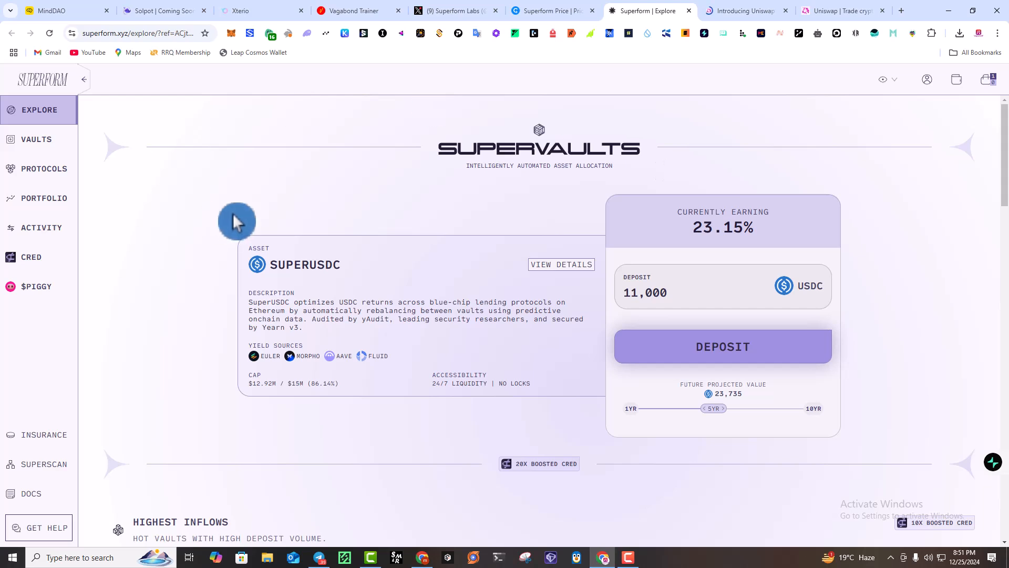
# Start a deposit into the SuperUSDC vault and choose USDC on Base as the funding token
pyautogui.click(734, 362)
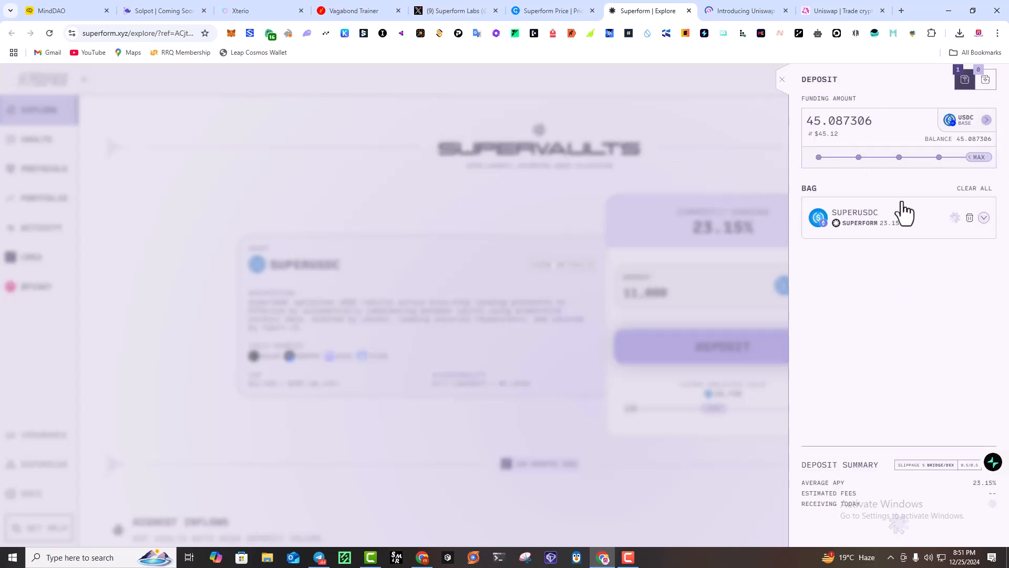
pyautogui.click(920, 234)
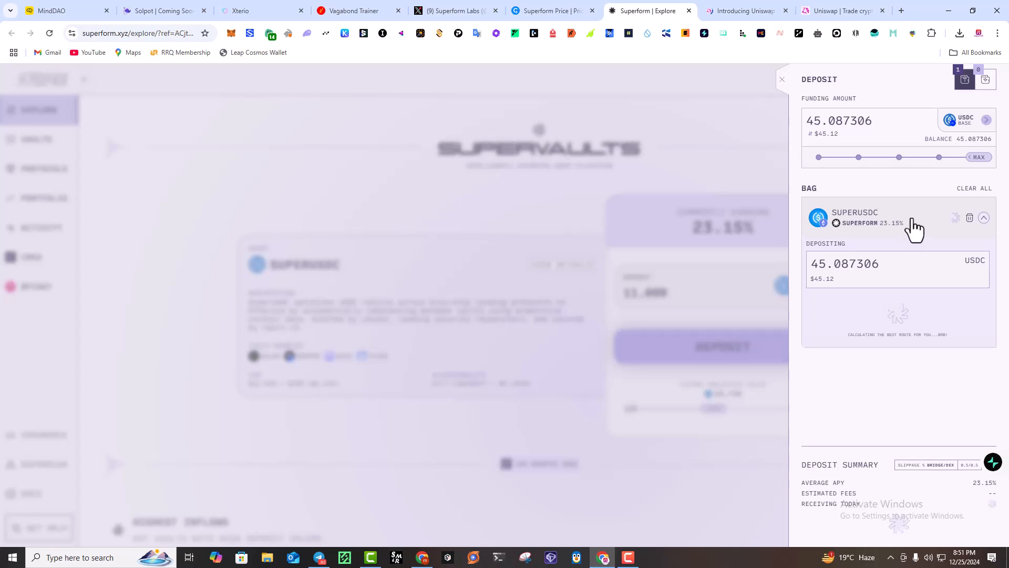
pyautogui.click(977, 126)
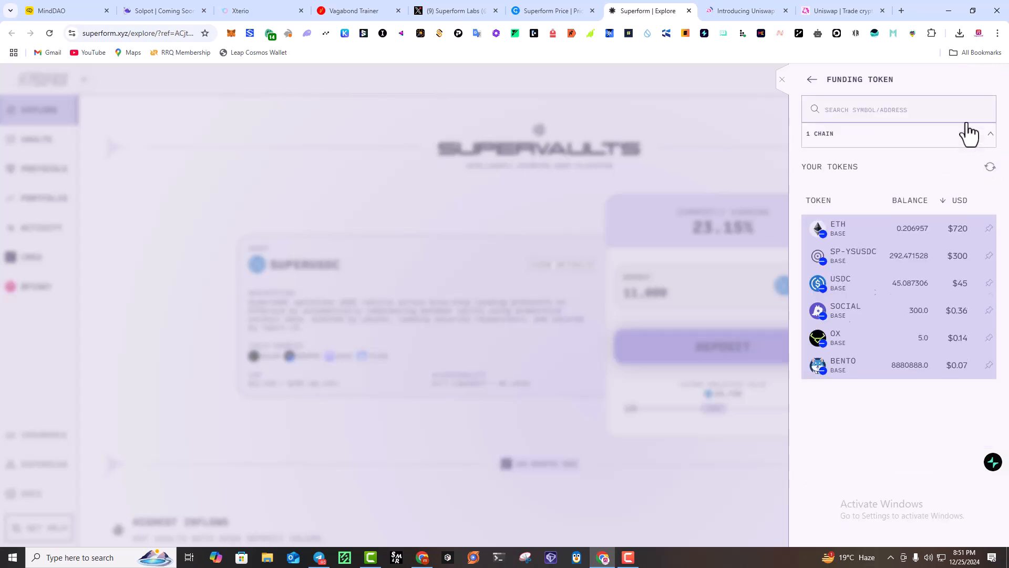
pyautogui.click(964, 132)
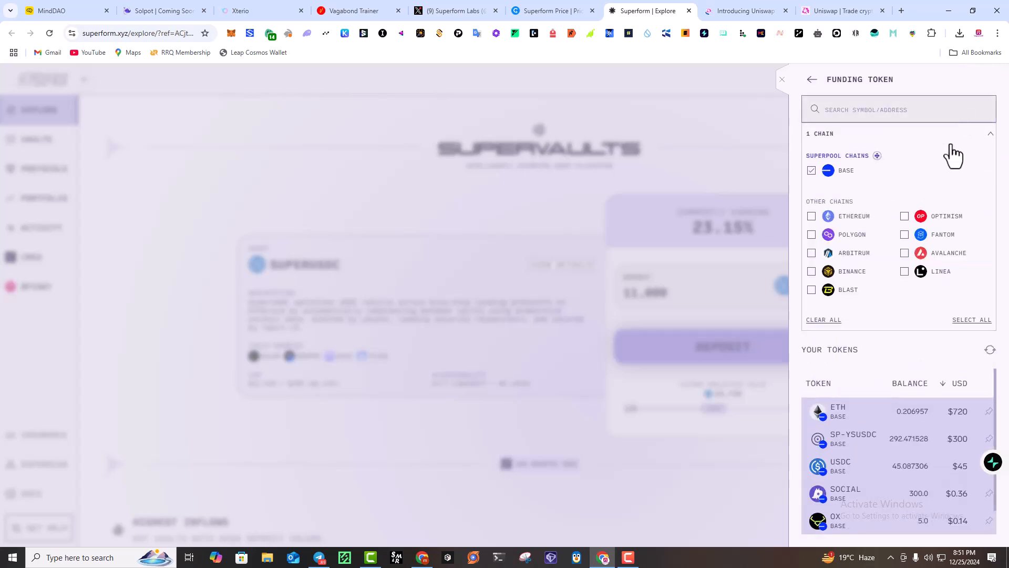
pyautogui.click(812, 171)
pyautogui.click(812, 171)
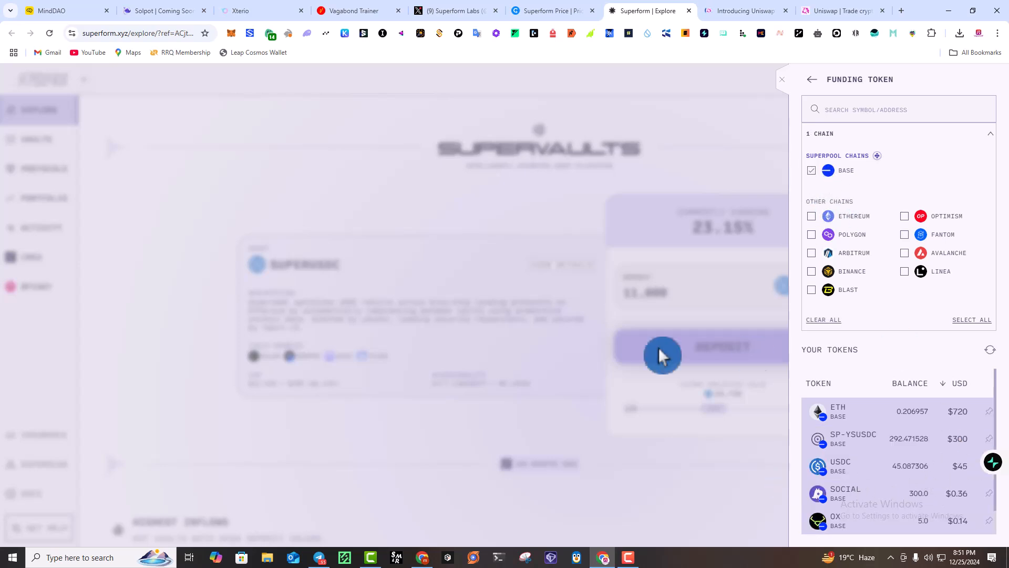
pyautogui.click(863, 469)
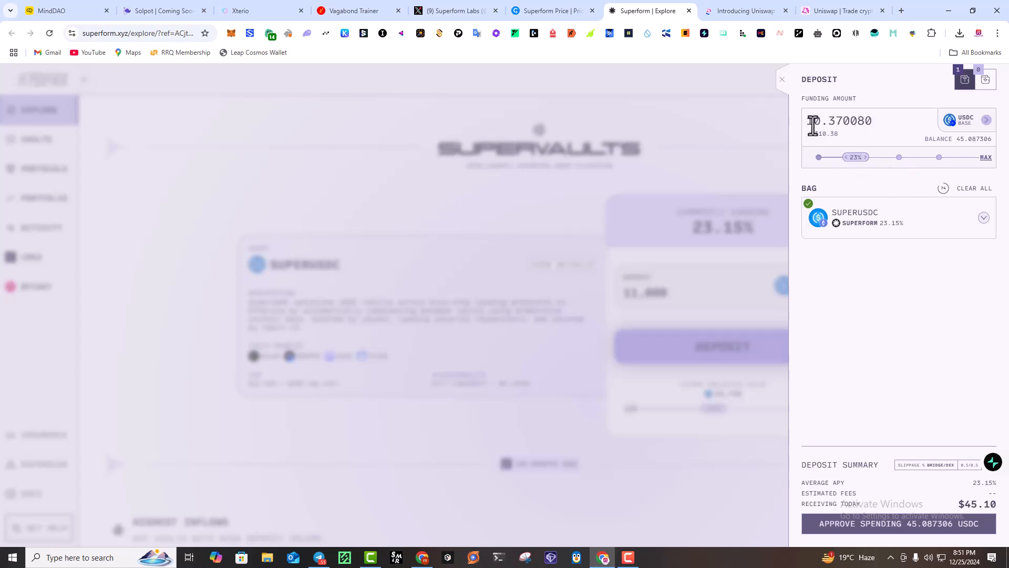
# Set the deposit's funding amount to 10 USDC and approve that spending in MetaMask
pyautogui.moveTo(805, 120); pyautogui.dragTo(890, 128)
pyautogui.click(876, 139)
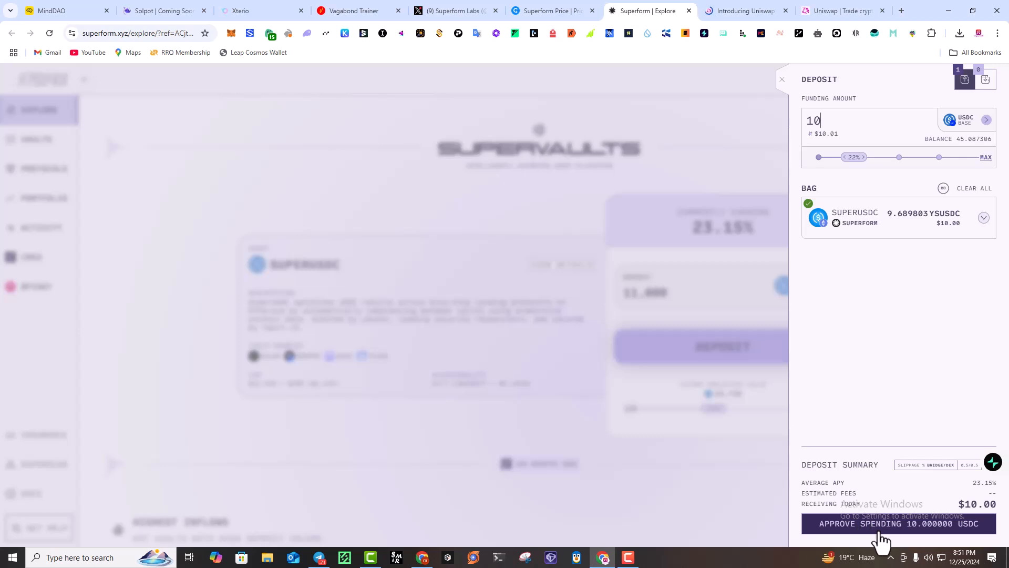
pyautogui.click(879, 534)
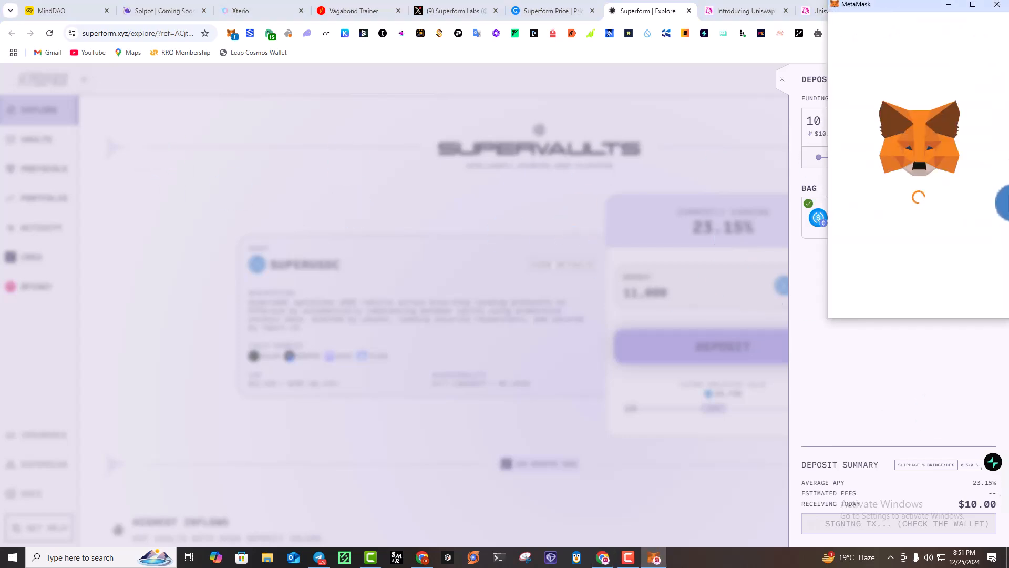
pyautogui.click(961, 296)
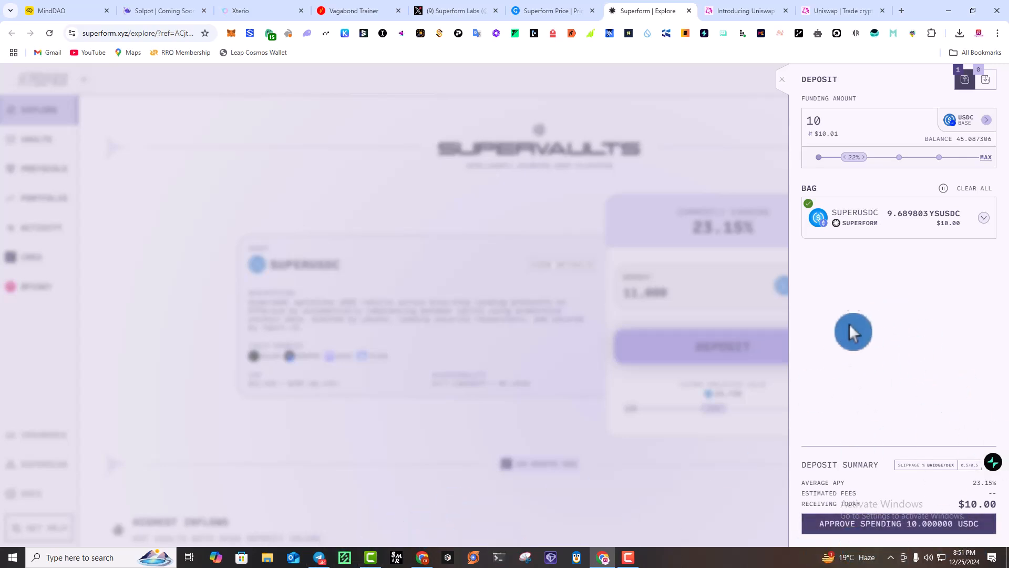
# Submit the 10 USDC deposit, confirm the transaction in MetaMask and close the deposit pane
pyautogui.click(900, 525)
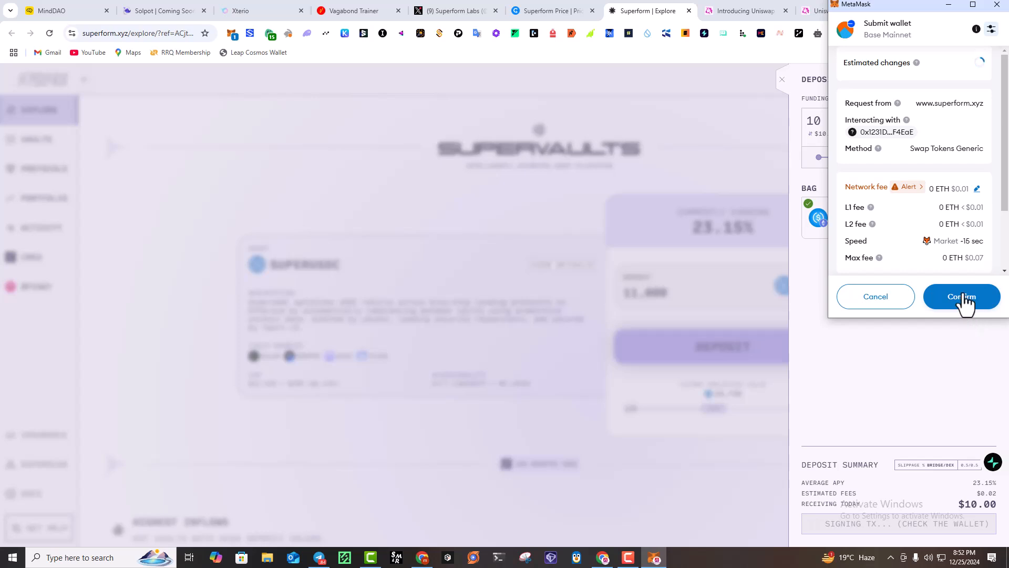
pyautogui.click(964, 298)
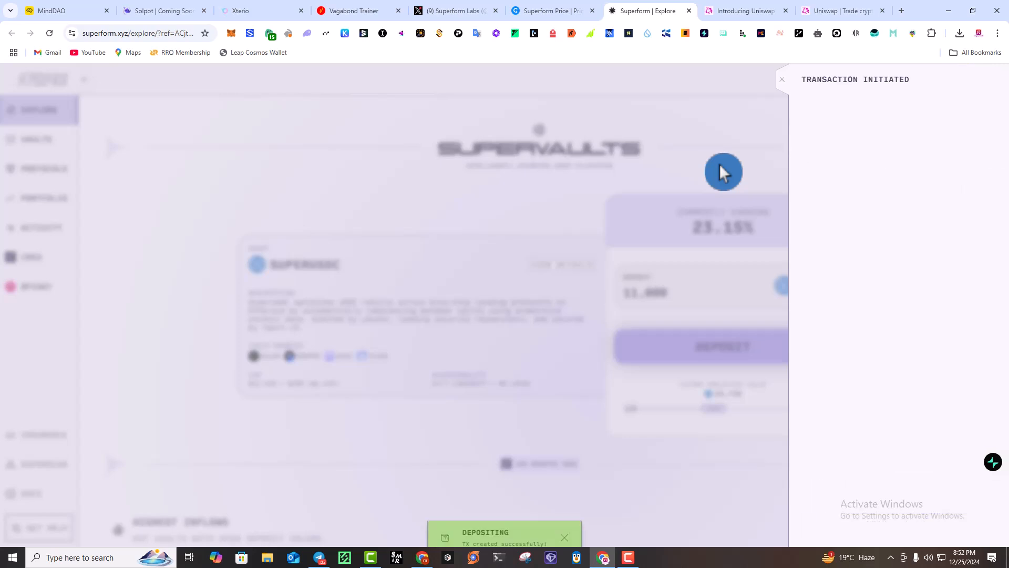
pyautogui.click(781, 80)
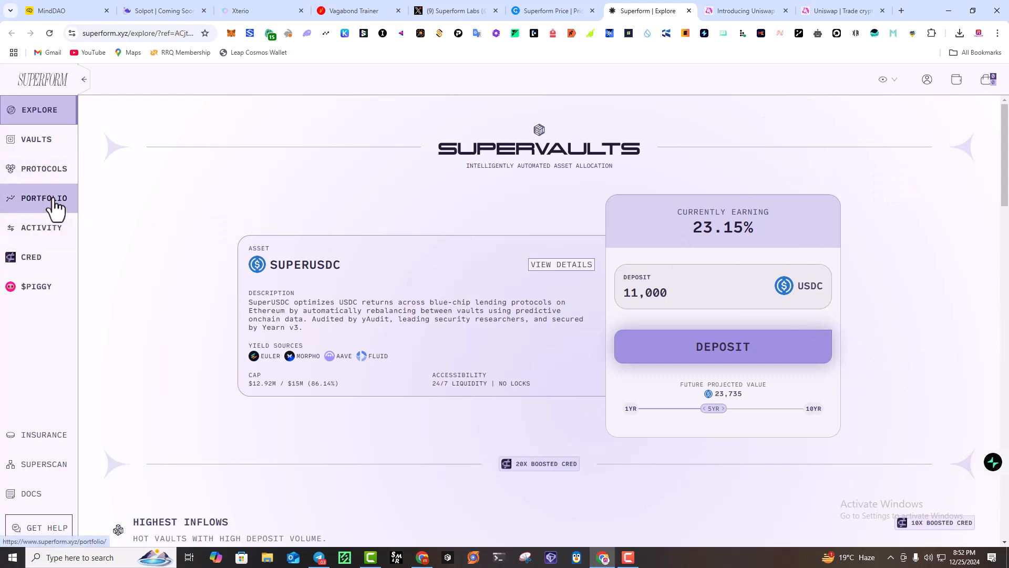
# Open the portfolio and check the SuperUSDC position and its 30-day APY
pyautogui.click(56, 205)
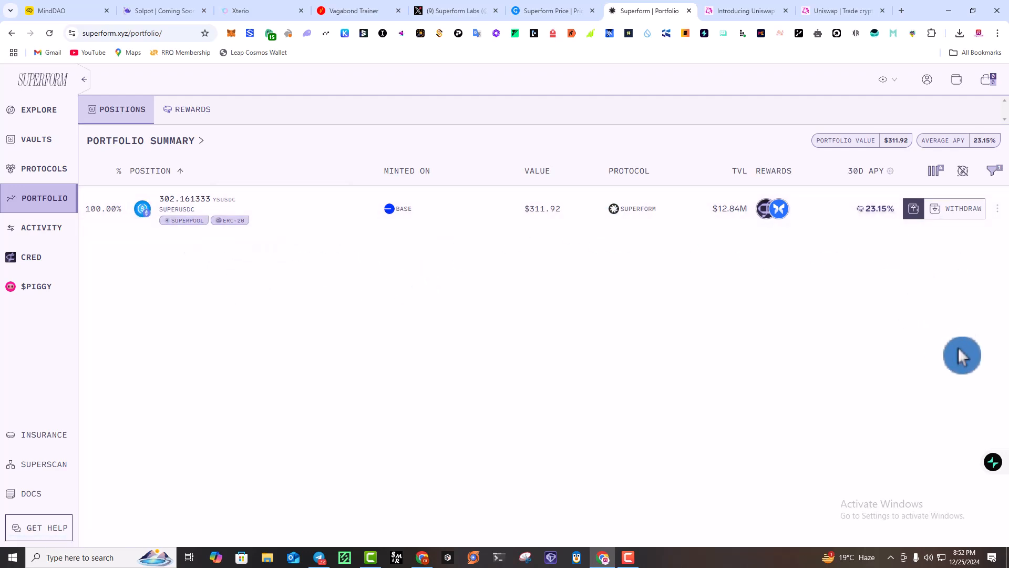
pyautogui.moveTo(861, 185)
pyautogui.click(893, 222)
pyautogui.click(875, 247)
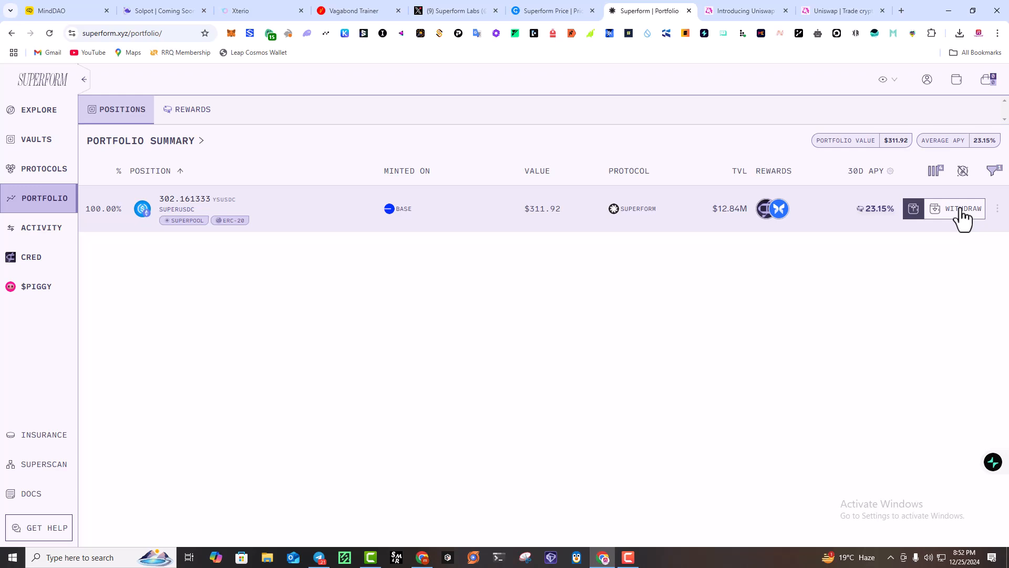
# Add the SuperUSDC position to the withdrawal bag, view the bag and close it without withdrawing
pyautogui.click(989, 217)
pyautogui.click(977, 237)
pyautogui.click(954, 221)
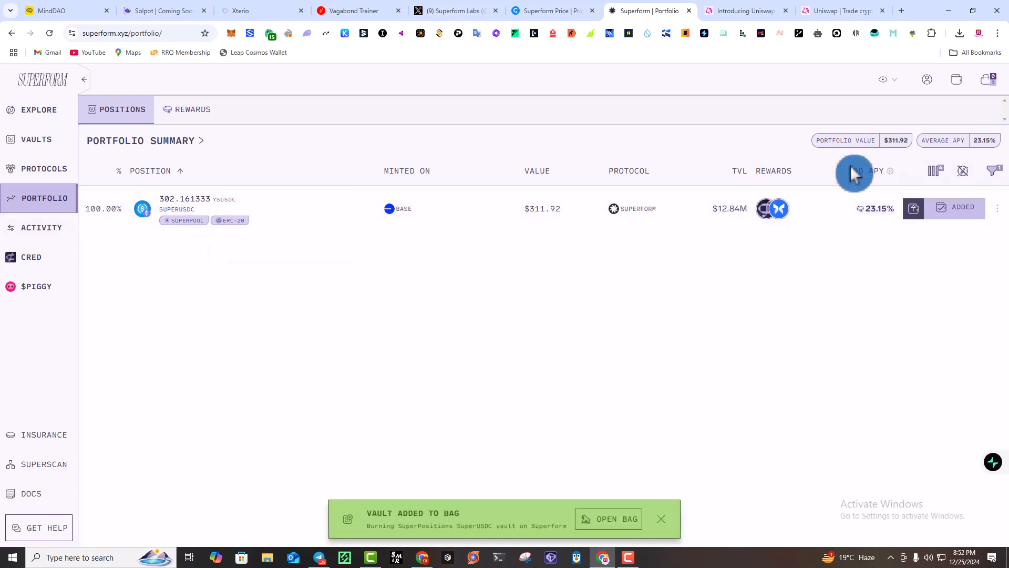
pyautogui.click(616, 519)
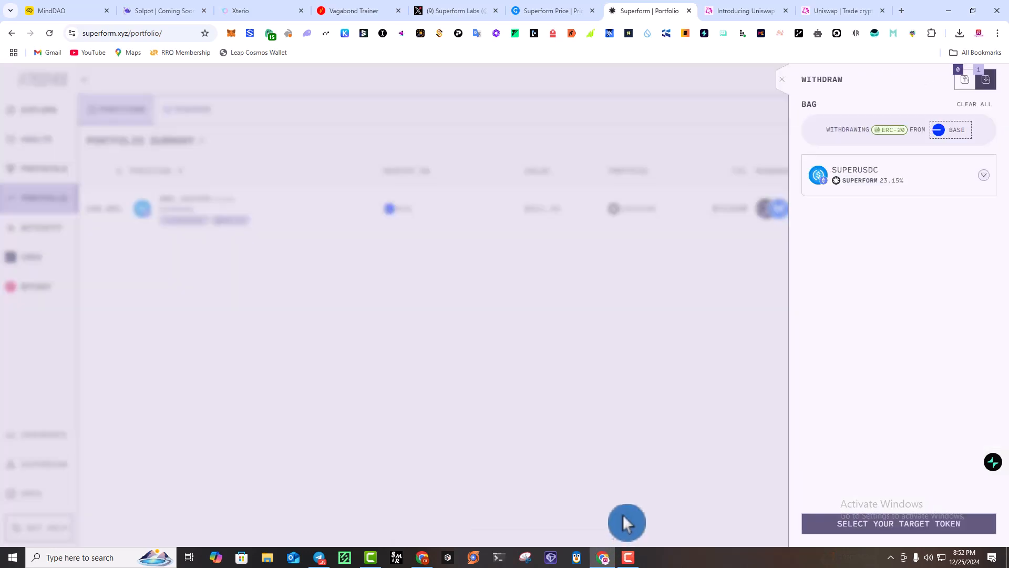
pyautogui.click(935, 213)
pyautogui.click(782, 80)
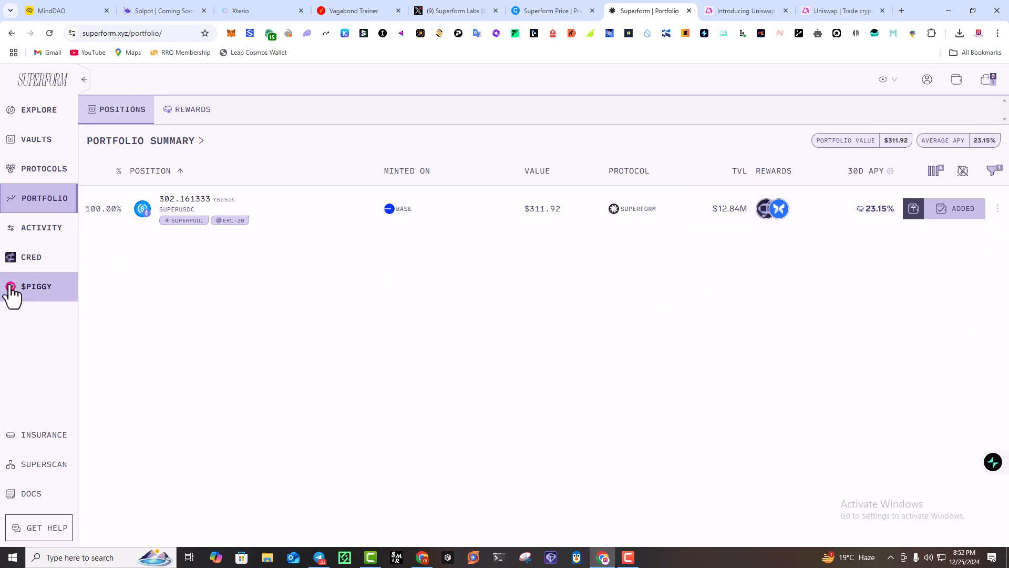
# Open the CRED page and check the account's total boost
pyautogui.click(14, 263)
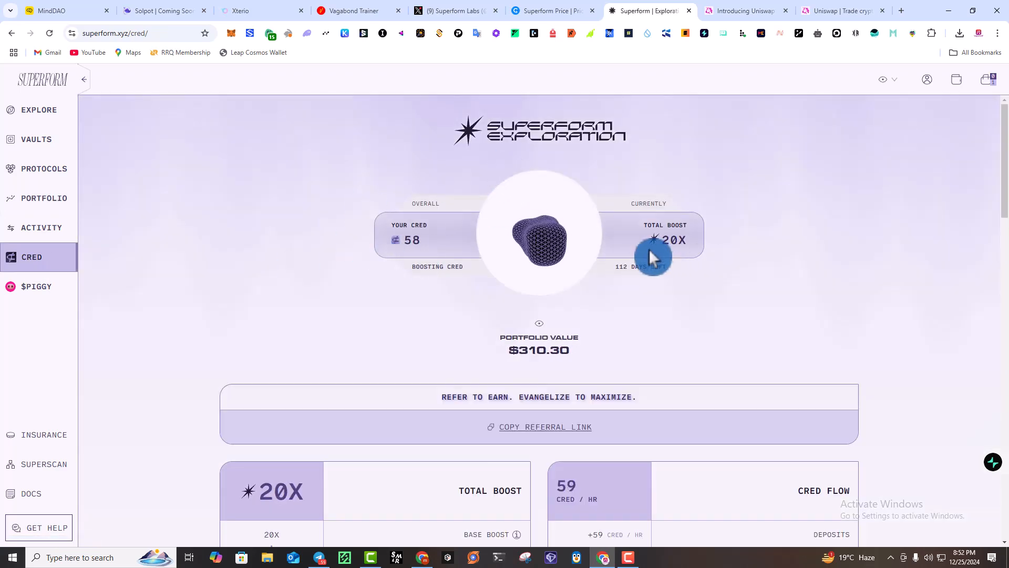
pyautogui.moveTo(650, 240); pyautogui.dragTo(718, 248)
pyautogui.click(736, 244)
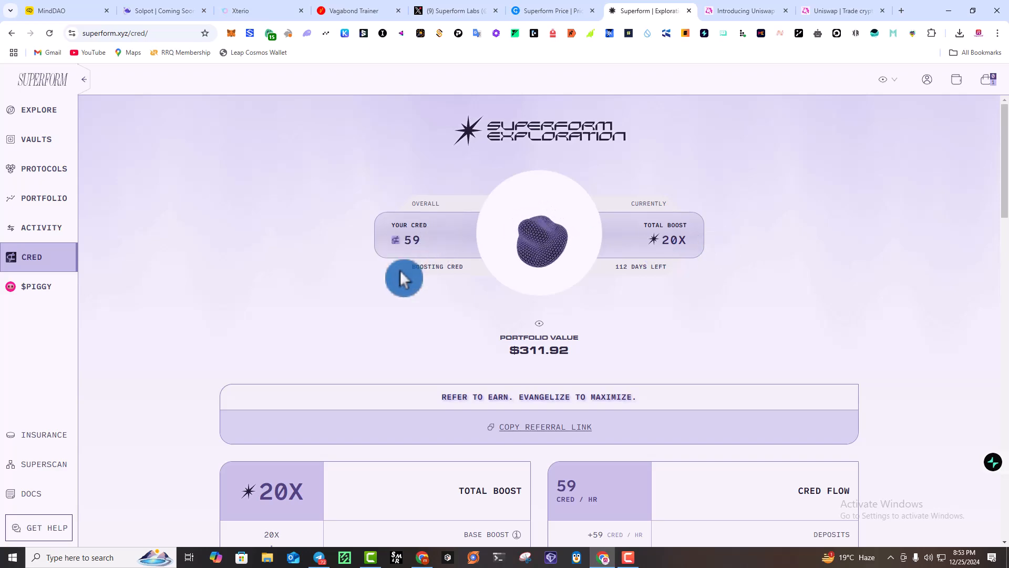
# Examine the boost breakdown, CRED flow, earning rules and TVL leaderboard on the CRED page
pyautogui.scroll(-3, 377, 302)
pyautogui.scroll(-2, 368, 298)
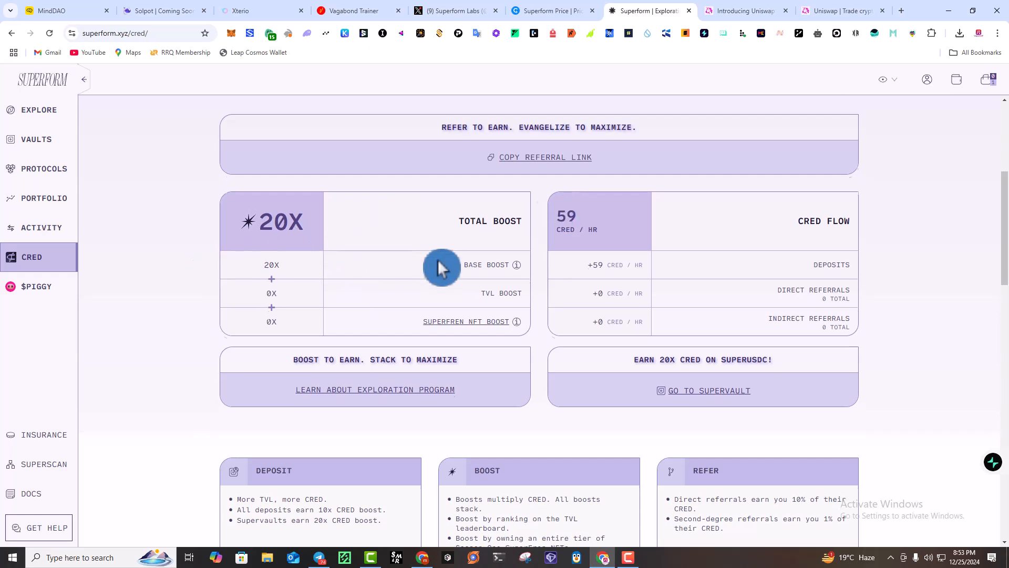
pyautogui.scroll(-1, 442, 267)
pyautogui.scroll(-7, 441, 236)
pyautogui.scroll(-6, 461, 216)
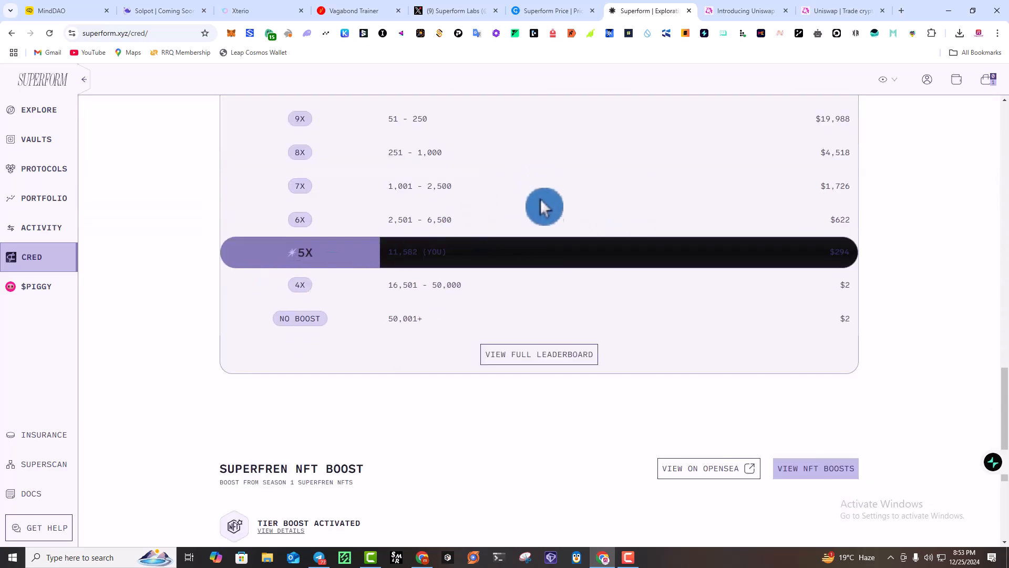
pyautogui.scroll(3, 430, 252)
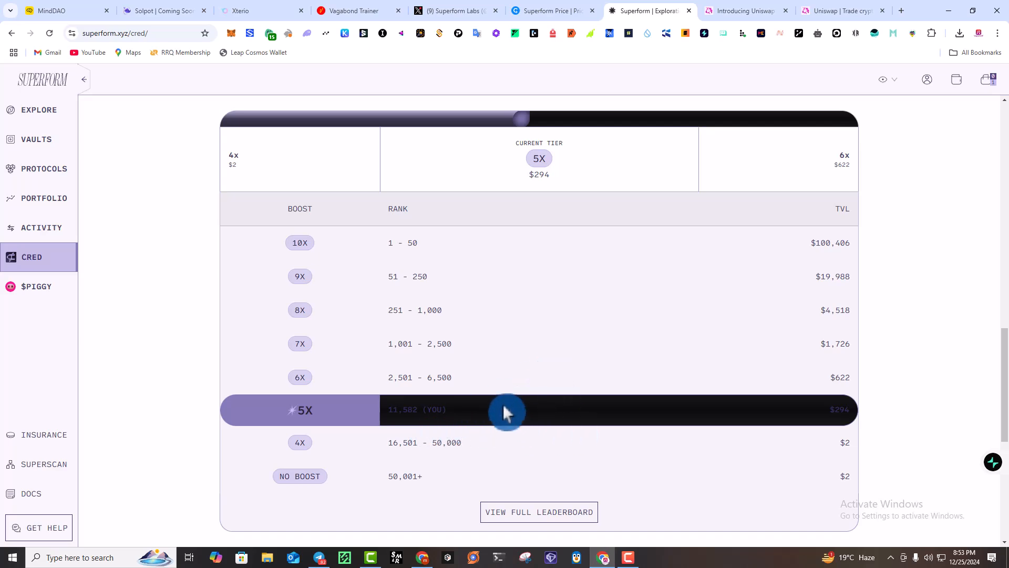
pyautogui.scroll(7, 625, 436)
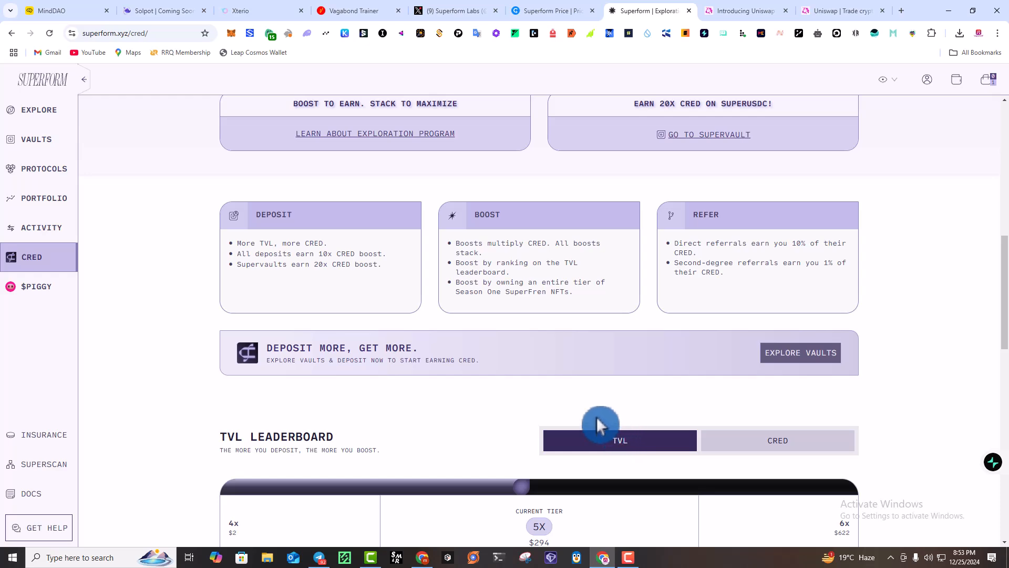
pyautogui.scroll(6, 599, 424)
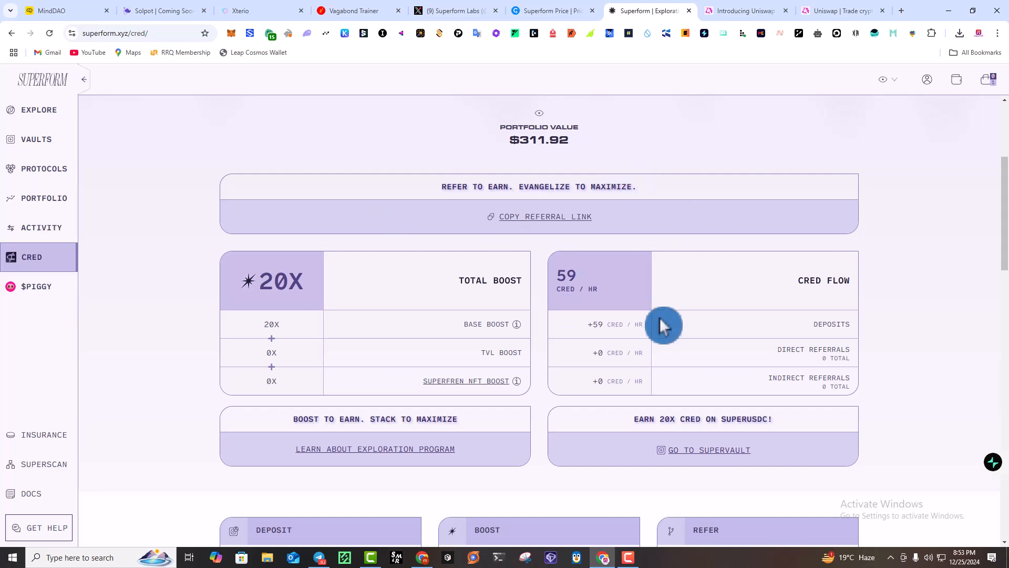
pyautogui.scroll(4, 585, 237)
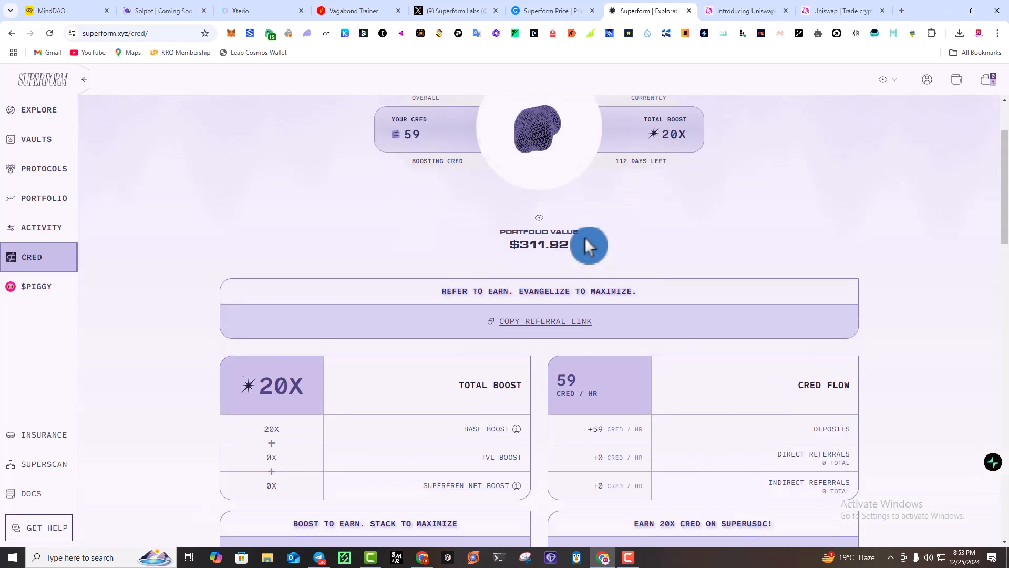
# Check the portfolio value and the total boost in the Superform Exploration summary
pyautogui.moveTo(500, 350); pyautogui.dragTo(600, 352)
pyautogui.click(617, 350)
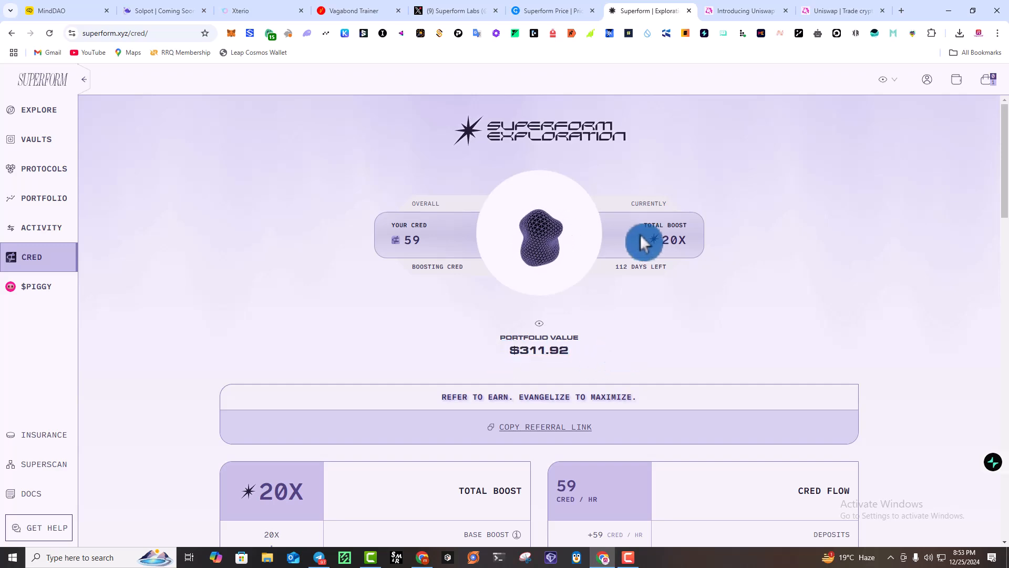
pyautogui.doubleClick(674, 240)
pyautogui.click(143, 256)
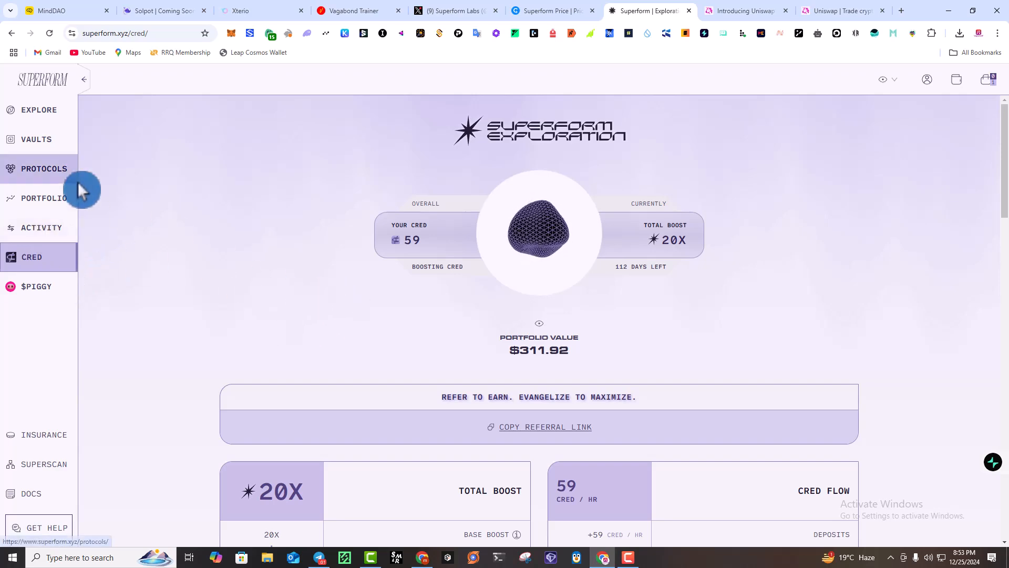
# Revisit the portfolio, return to the Explore page and look over the Highest Inflows vaults
pyautogui.click(58, 200)
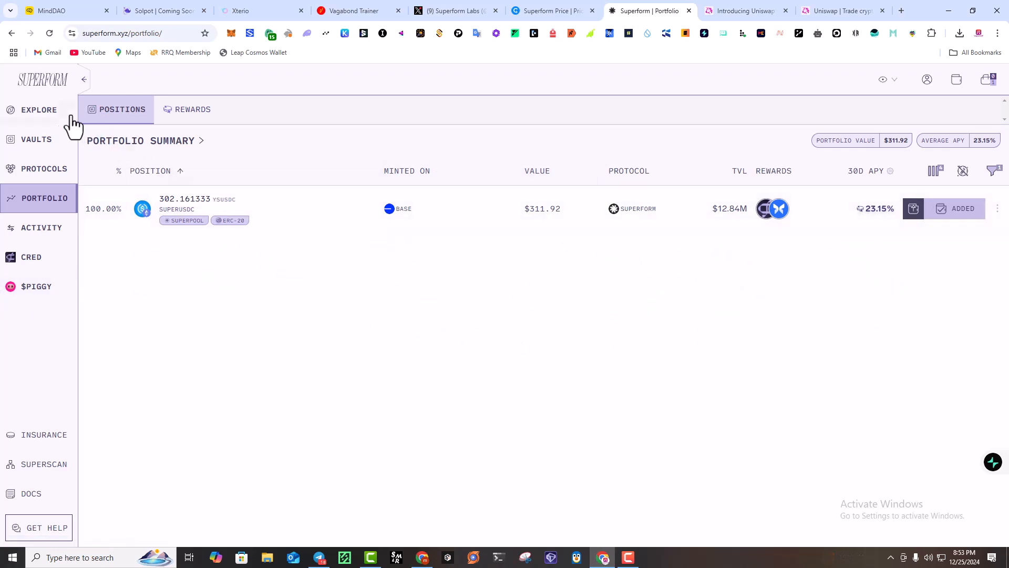
pyautogui.click(52, 117)
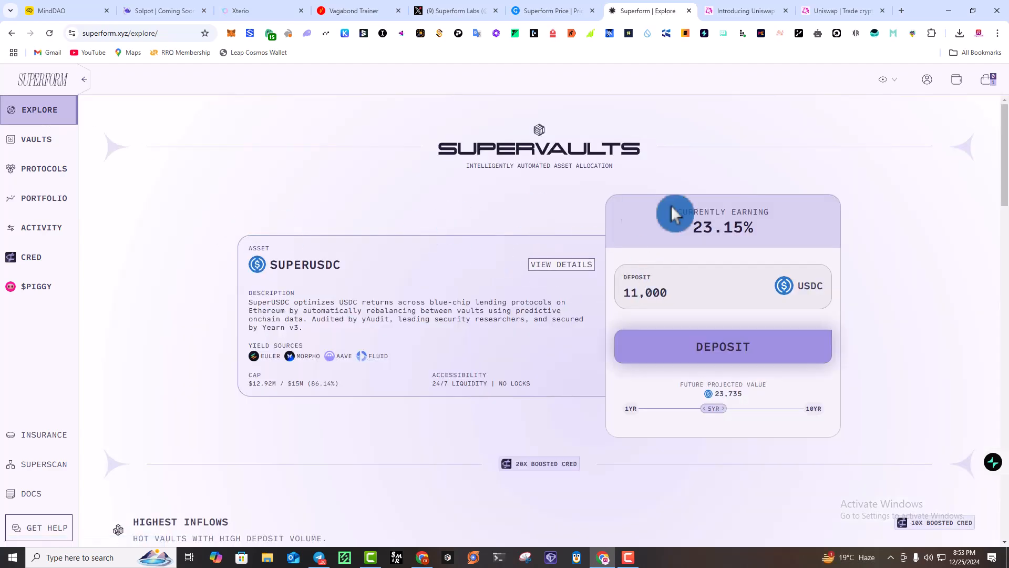
pyautogui.scroll(-8, 305, 295)
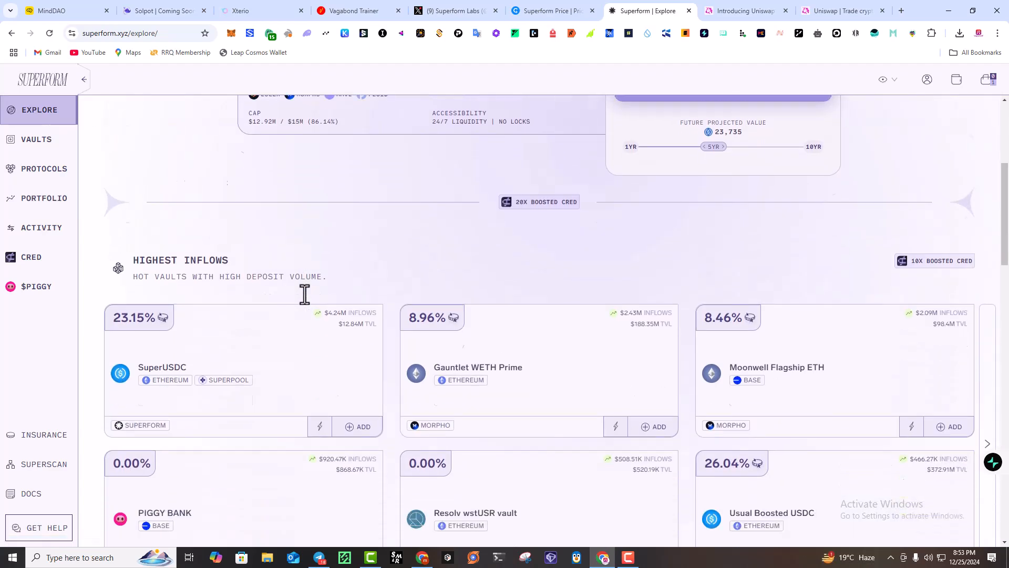
pyautogui.scroll(6, 309, 303)
pyautogui.scroll(2, 309, 302)
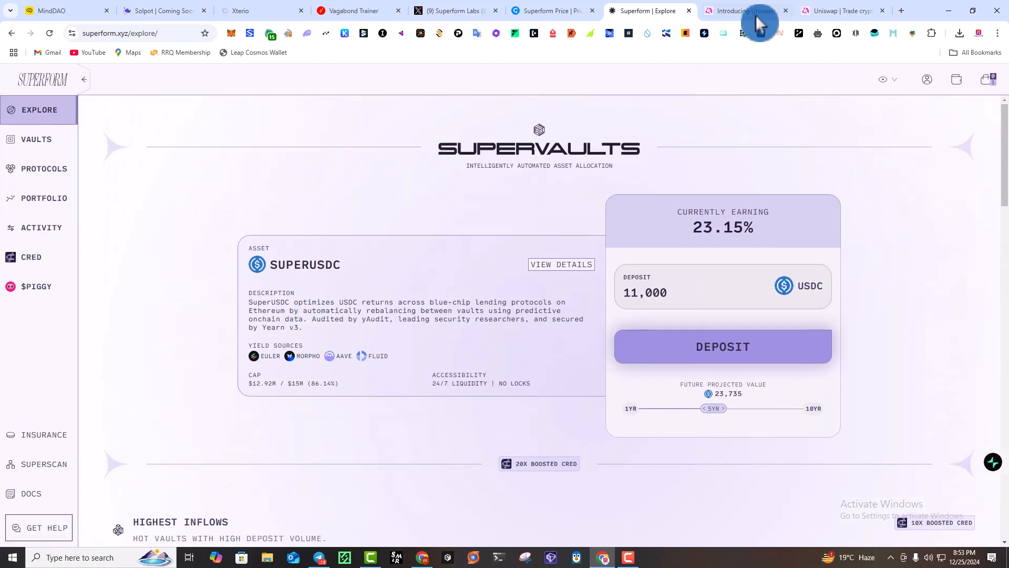
# Switch to Superform's CryptoRank page and review its funding rounds, backers and airdrop status
pyautogui.click(579, 10)
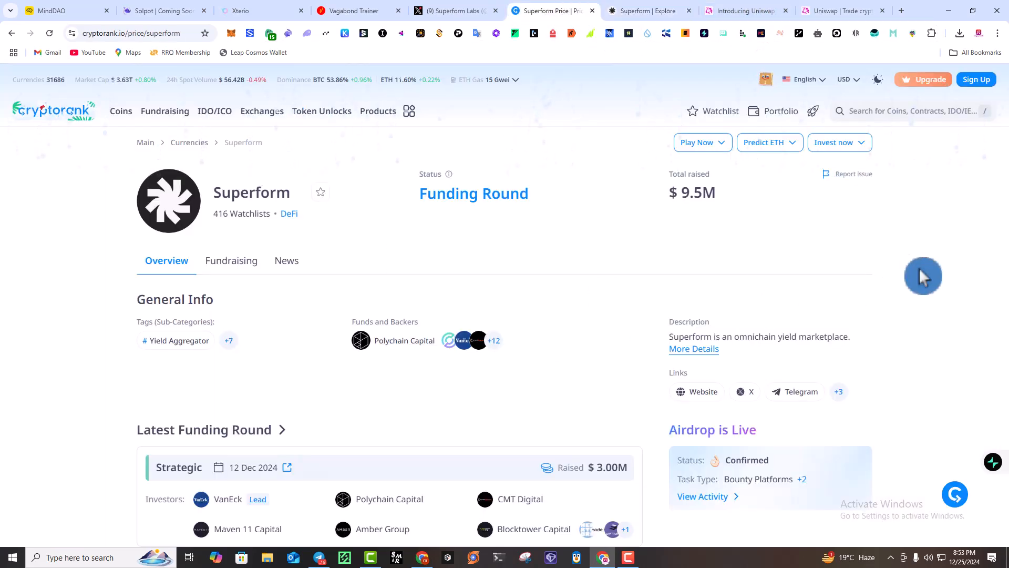
pyautogui.scroll(-2, 588, 264)
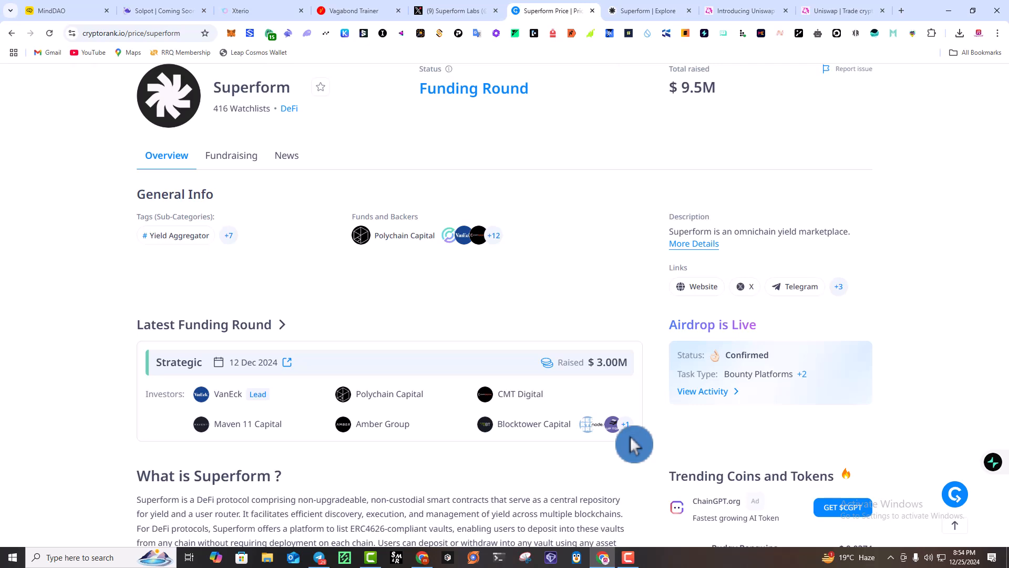
pyautogui.scroll(3, 532, 251)
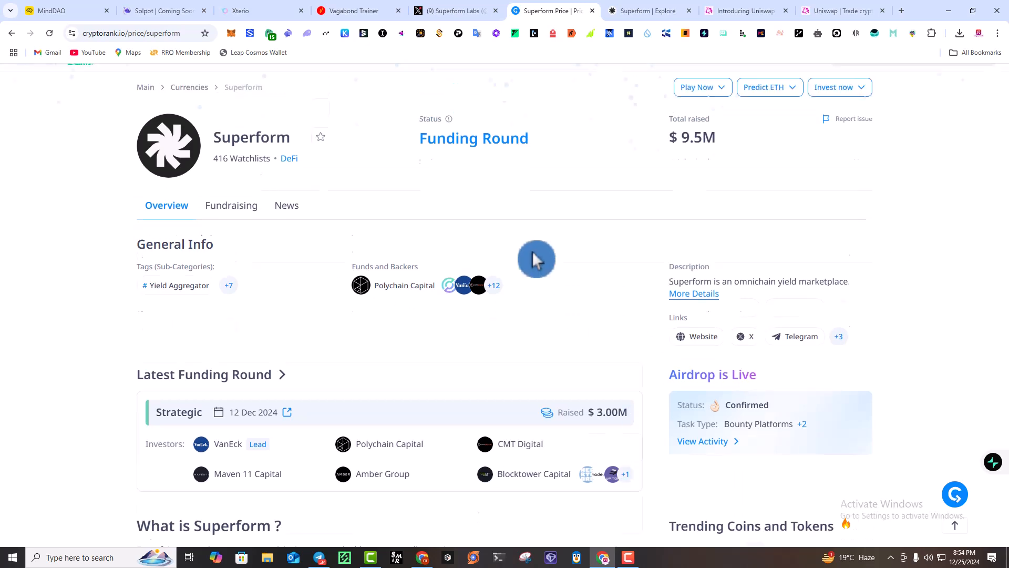
# View the Superform Labs profile on X, review the airdrop steps in the Telegram channel post and return to the profile
pyautogui.click(462, 11)
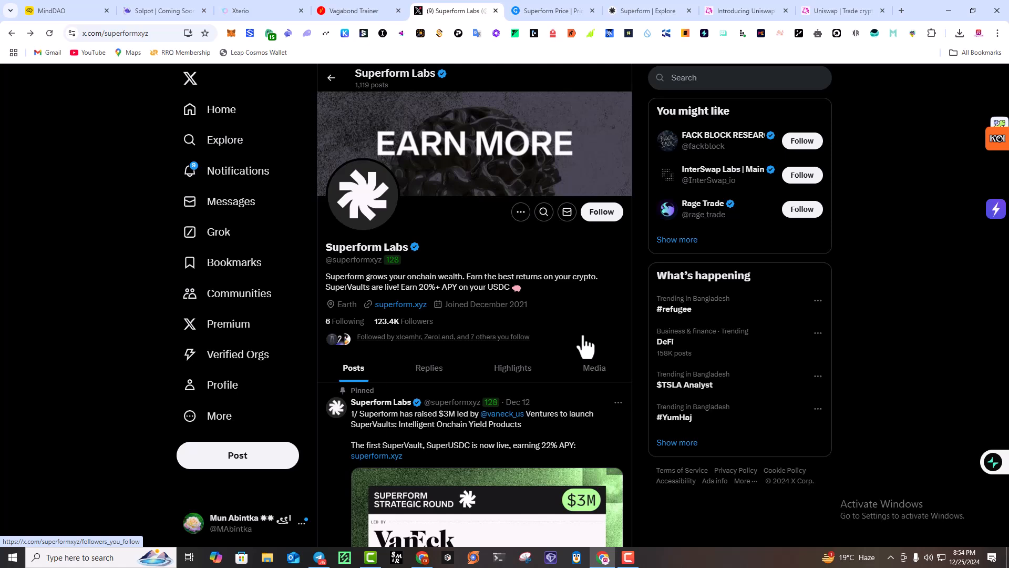
pyautogui.click(319, 559)
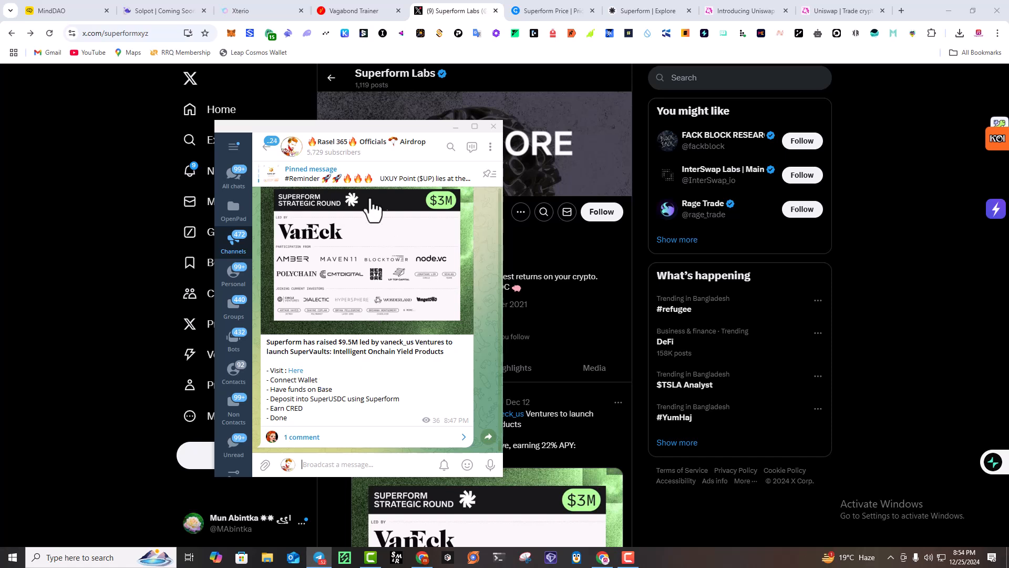
pyautogui.doubleClick(294, 409)
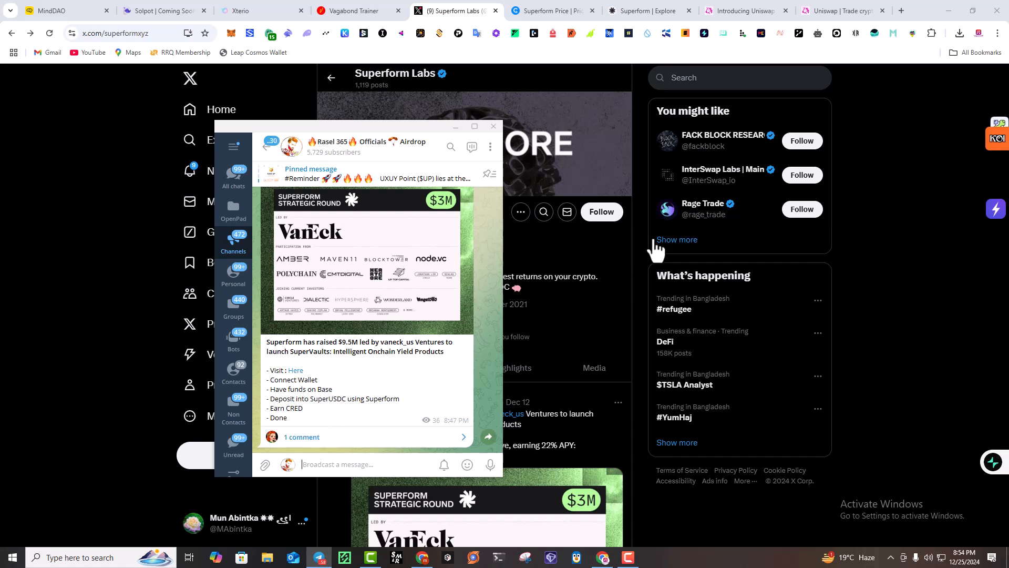
pyautogui.click(607, 257)
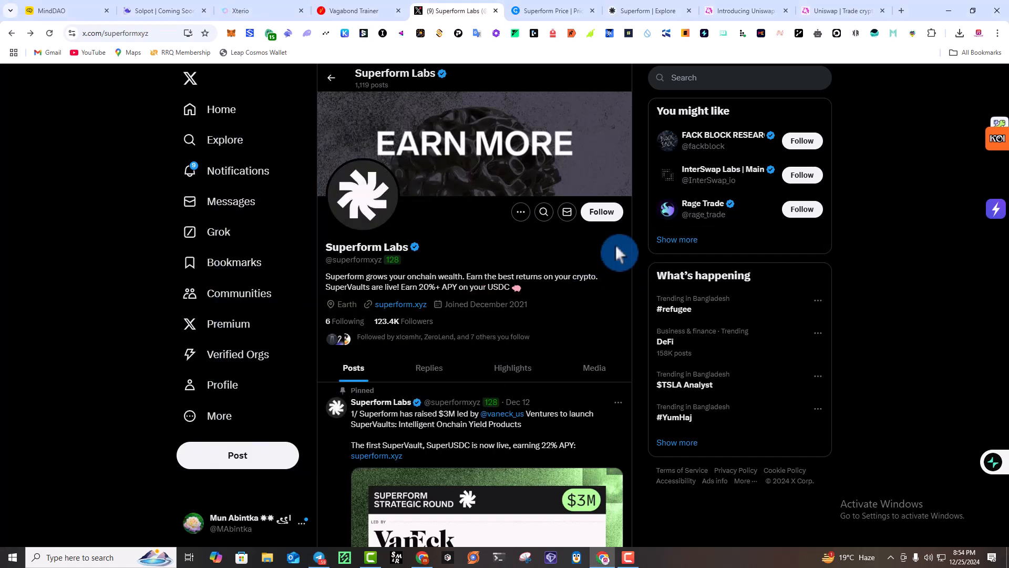